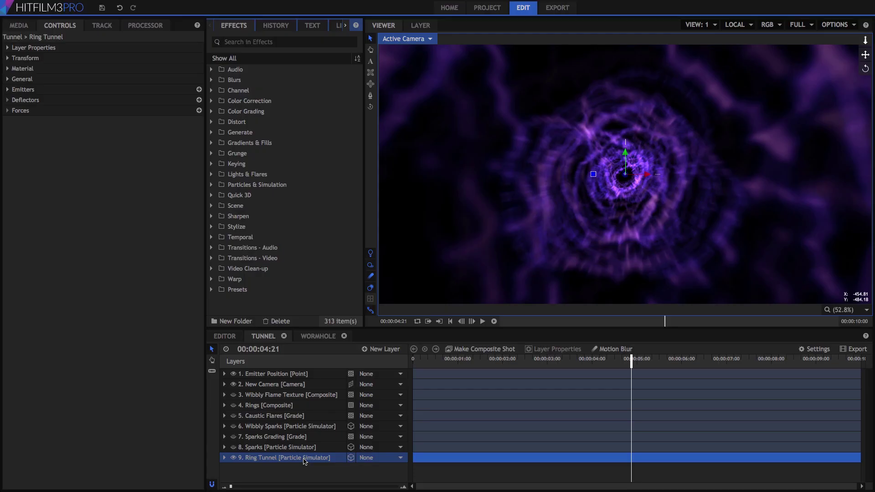
Toggle the Ring Tunnel layer off and back on, and enable motion blur for the composite.
{"action": "left_click", "coordinate": [233, 457]}
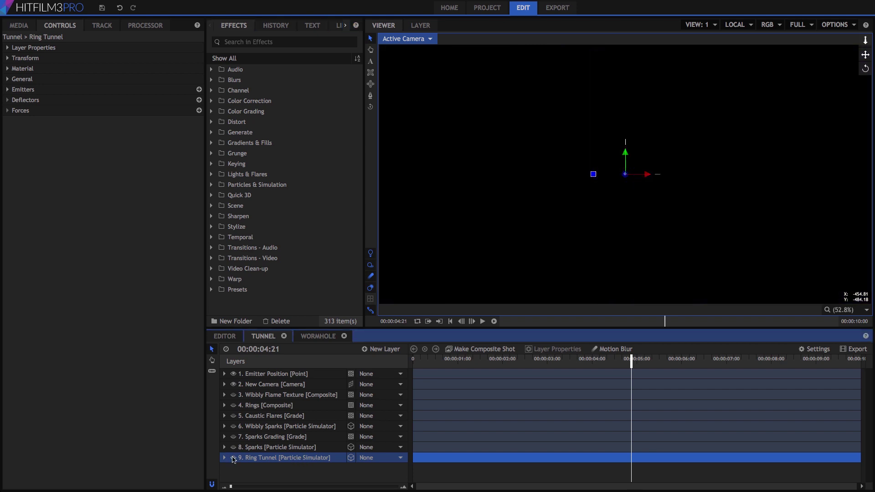
{"action": "left_click", "coordinate": [233, 458]}
{"action": "left_click", "coordinate": [613, 348]}
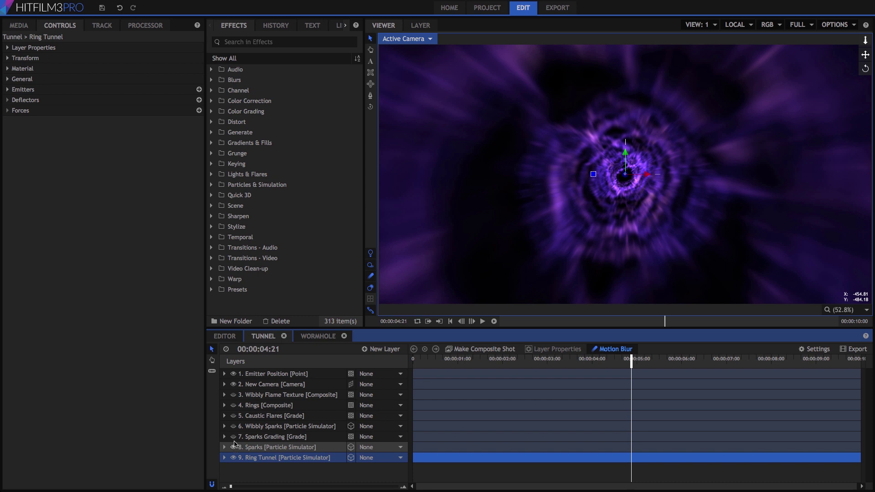
Reveal the Sparks, Wibbly Sparks and Caustic Flares layers, then bring up the Wormhole composite.
{"action": "left_click", "coordinate": [232, 437]}
{"action": "left_click", "coordinate": [234, 426]}
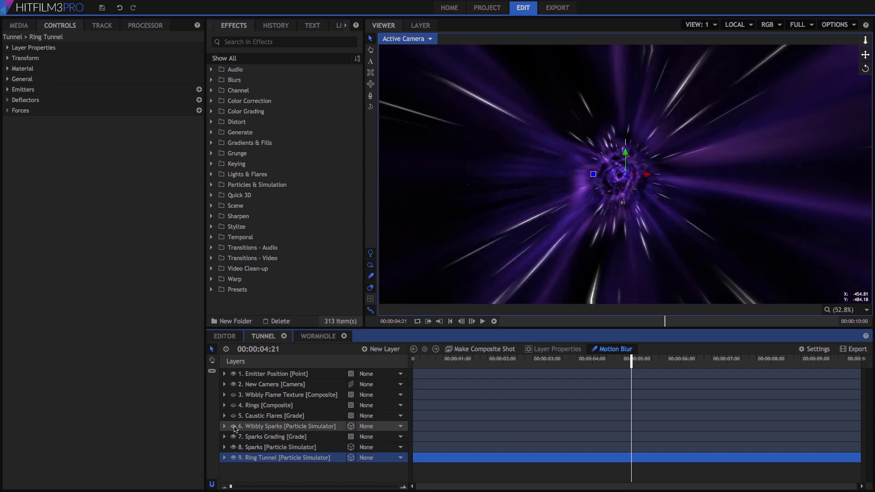
{"action": "left_click", "coordinate": [235, 417]}
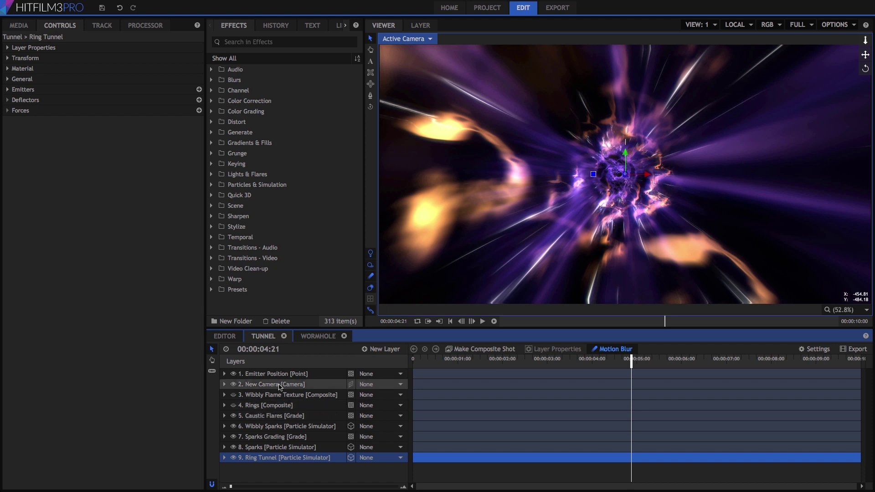
{"action": "left_click", "coordinate": [321, 337]}
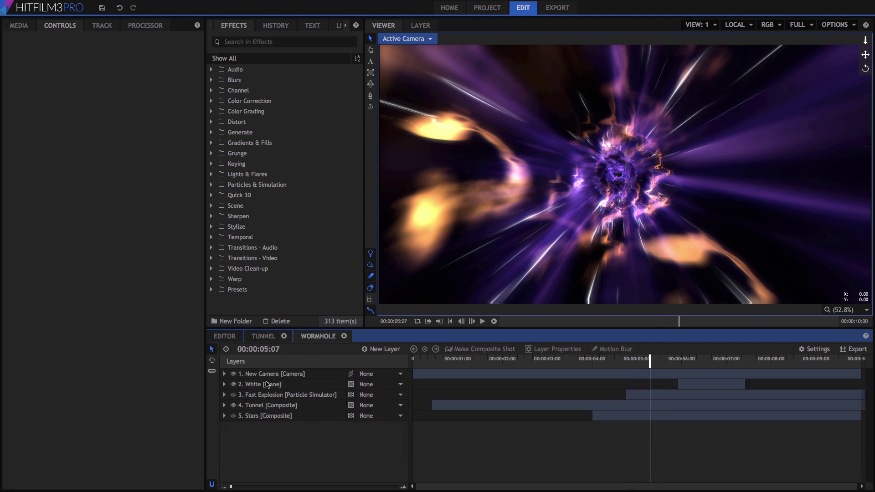
Show the Stars layer and move the playhead to 00:00:05:14.
{"action": "left_click", "coordinate": [233, 416]}
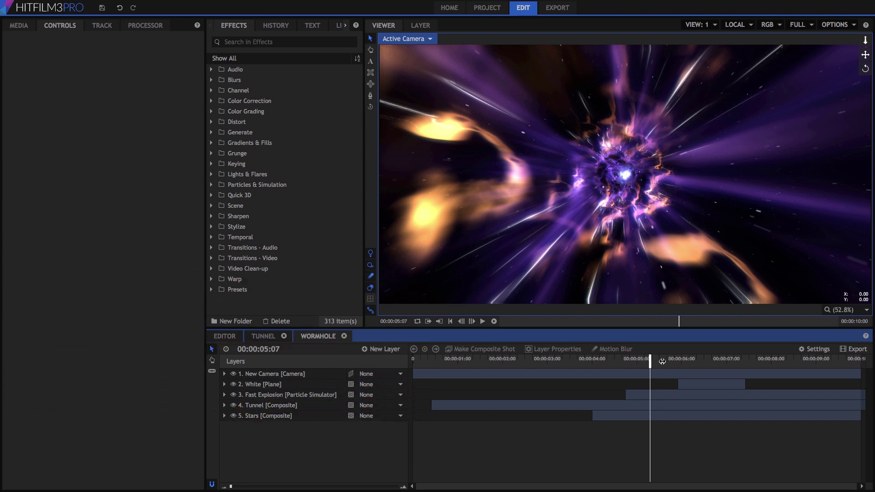
{"action": "left_click", "coordinate": [662, 361]}
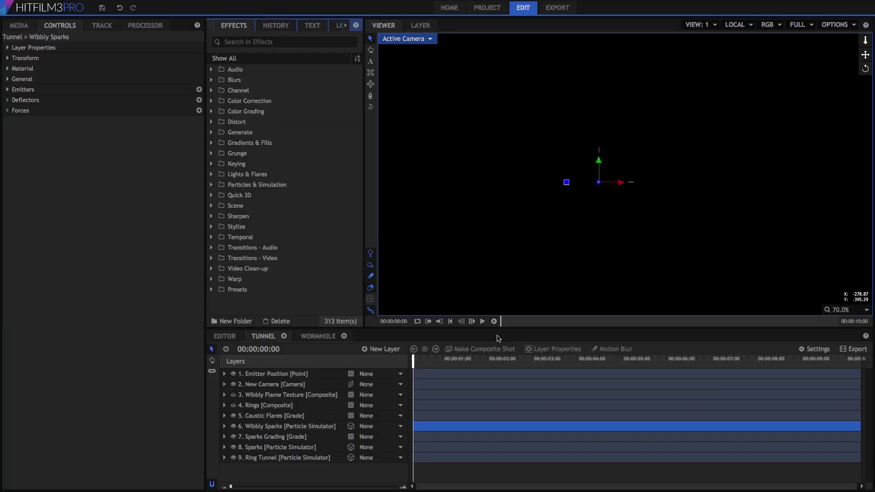
Play and stop the Tunnel preview, set viewer quality to Quarter, and select the Wibbly Sparks layer.
{"action": "left_click", "coordinate": [483, 323]}
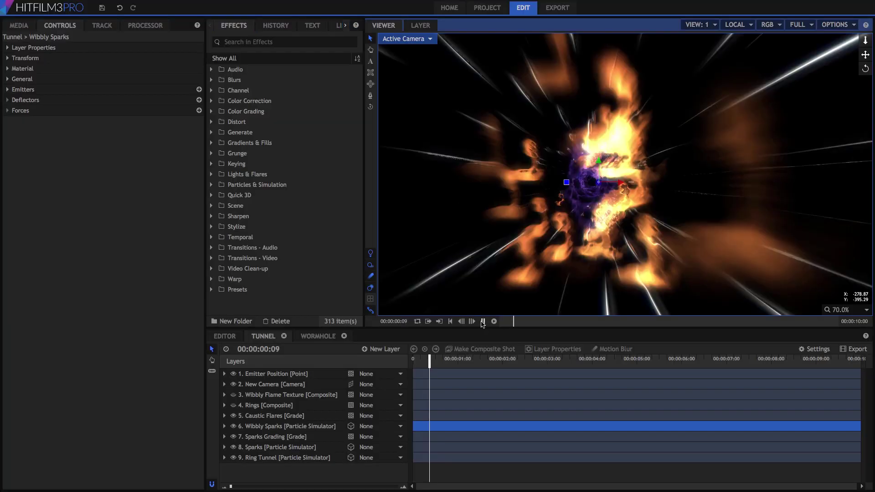
{"action": "left_click", "coordinate": [484, 322]}
{"action": "left_click", "coordinate": [801, 25]}
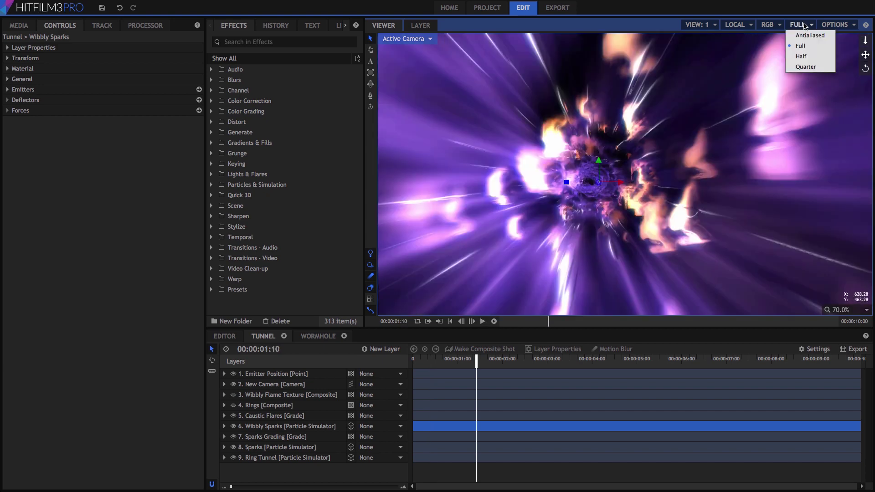
{"action": "left_click", "coordinate": [805, 67]}
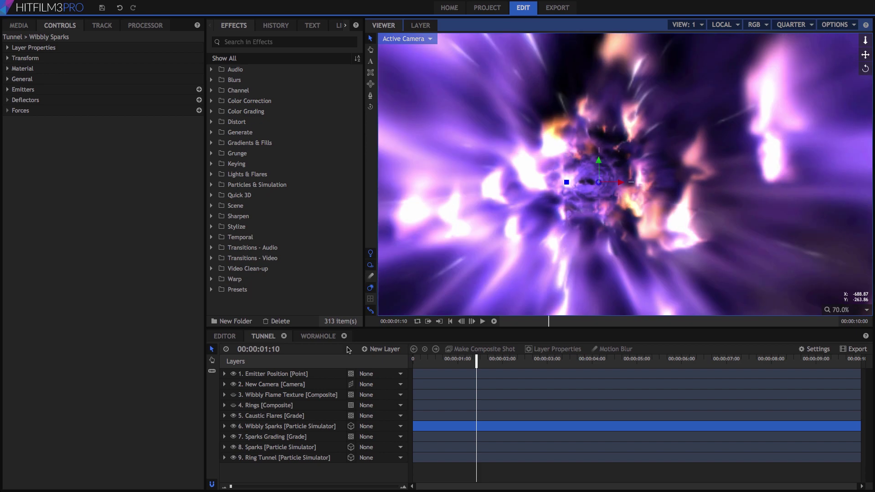
{"action": "left_click", "coordinate": [283, 426]}
Preview the Wibbly Sparks particles alone under General, scrub to 00:00:01:04, then turn the preview off.
{"action": "left_click", "coordinate": [8, 79]}
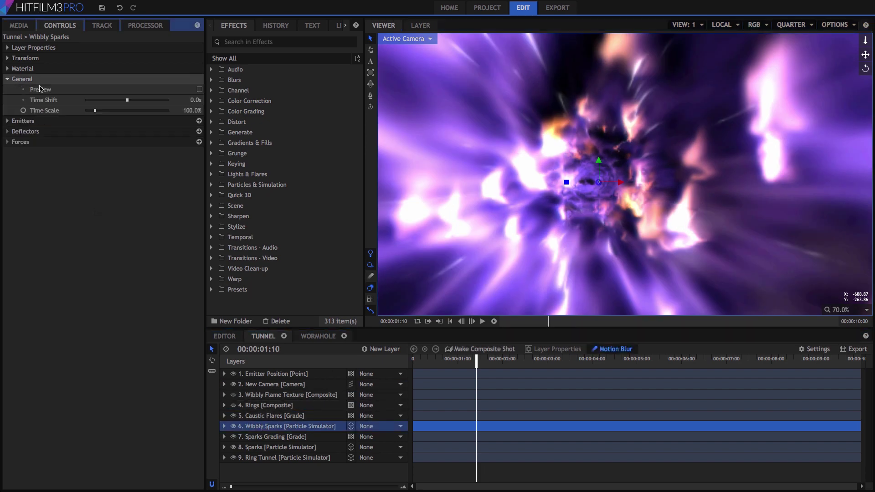
{"action": "left_click", "coordinate": [200, 90]}
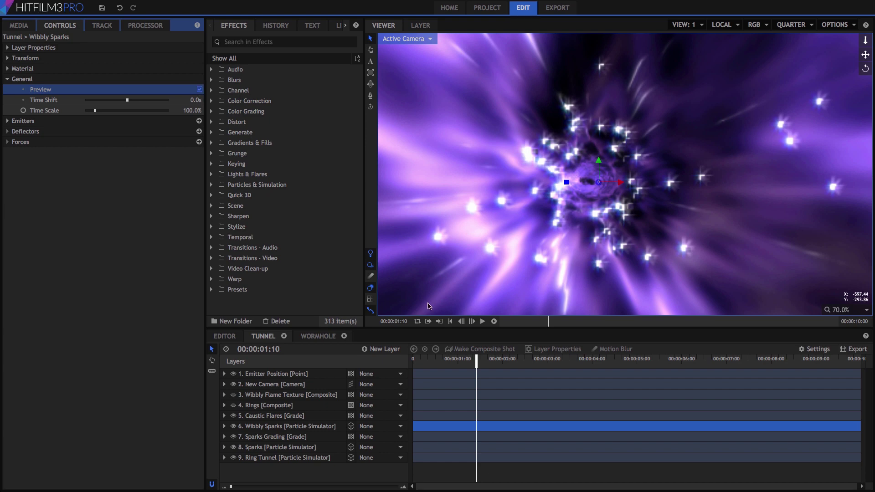
{"action": "left_click_drag", "start_coordinate": [470, 359], "coordinate": [446, 360]}
{"action": "left_click", "coordinate": [199, 89]}
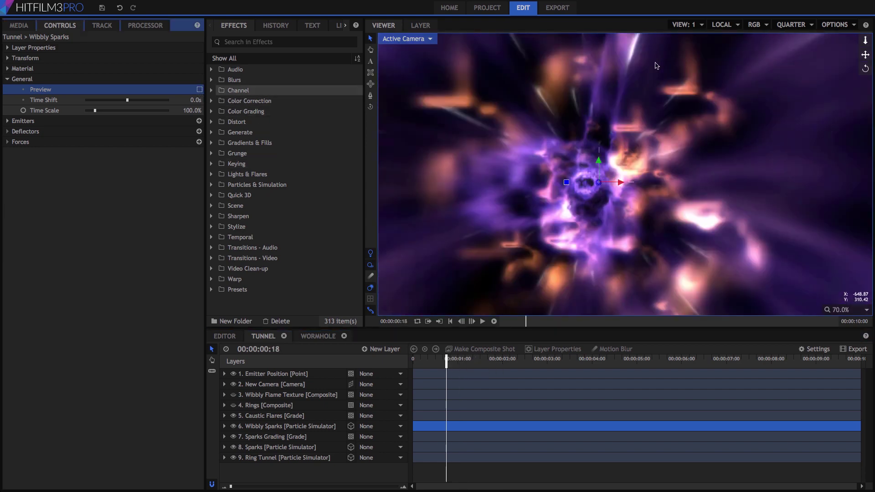
Set the viewer quality back to Full and drag the playhead toward the start.
{"action": "left_click", "coordinate": [811, 24]}
{"action": "left_click", "coordinate": [796, 46]}
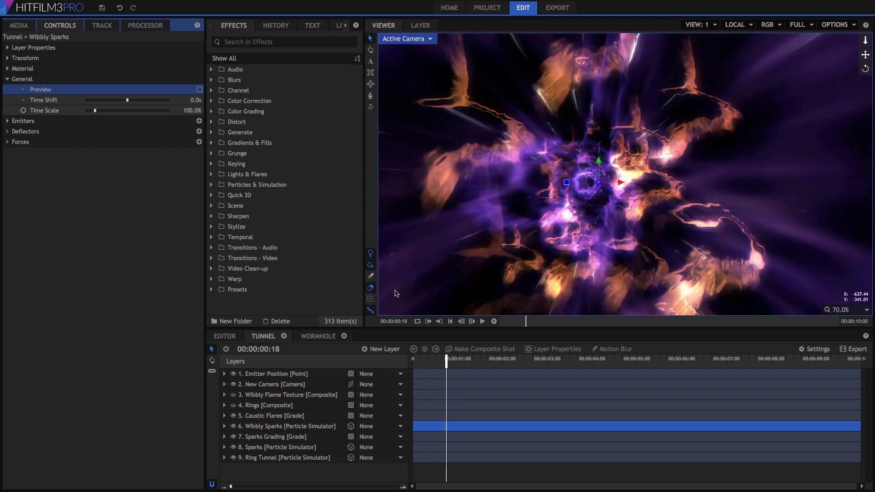
{"action": "left_click_drag", "start_coordinate": [445, 366], "coordinate": [413, 362]}
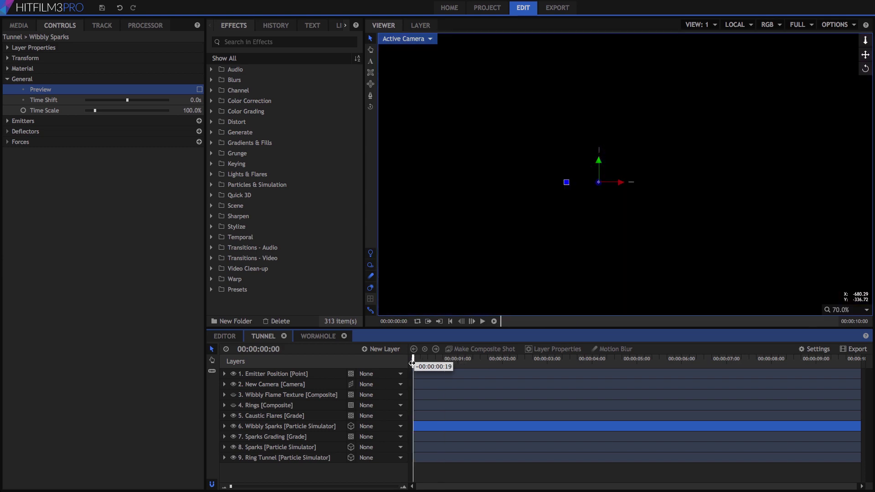
{"action": "left_click", "coordinate": [494, 322]}
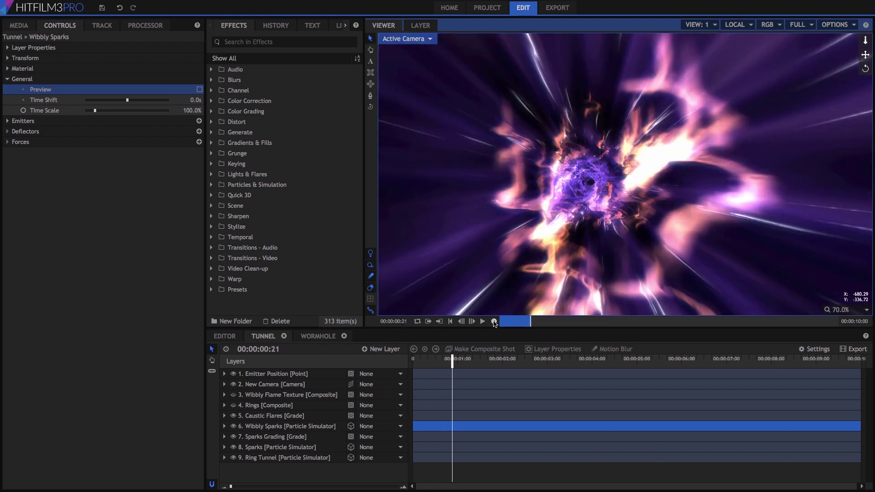
{"action": "key", "text": "Home"}
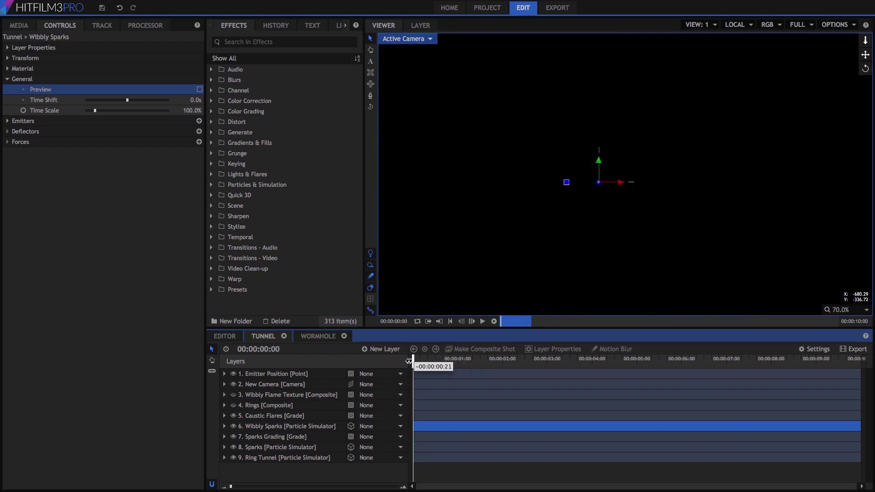
{"action": "left_click", "coordinate": [483, 322]}
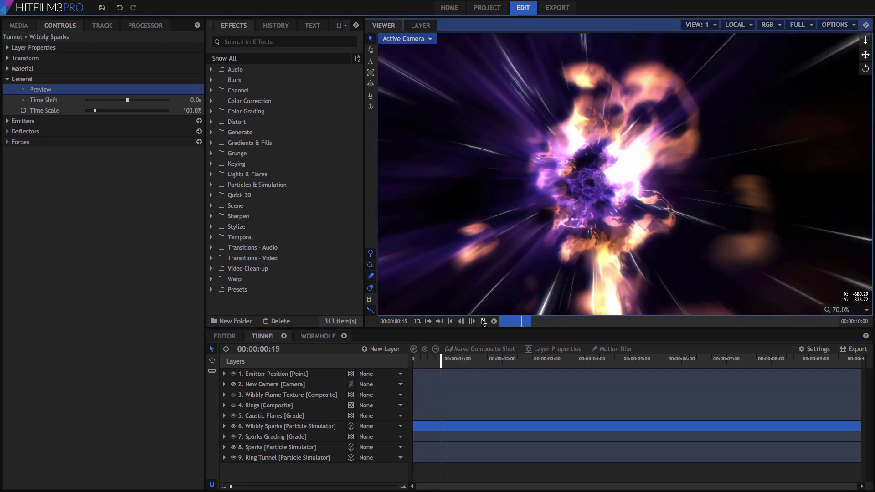
{"action": "left_click", "coordinate": [483, 322]}
{"action": "left_click_drag", "start_coordinate": [444, 365], "coordinate": [420, 368]}
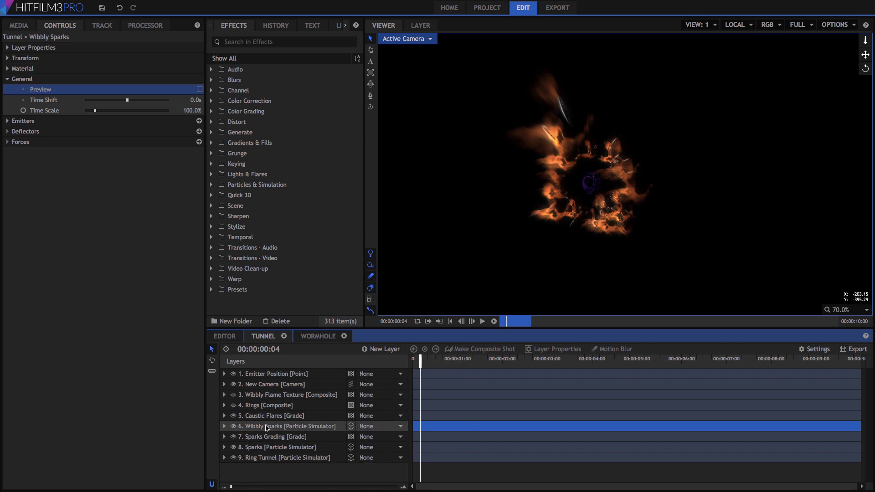
{"action": "left_click", "coordinate": [7, 121]}
Set the first Scale lifetime point of the Particle System to Life 0 % and Scale 0 %.
{"action": "left_click", "coordinate": [43, 183]}
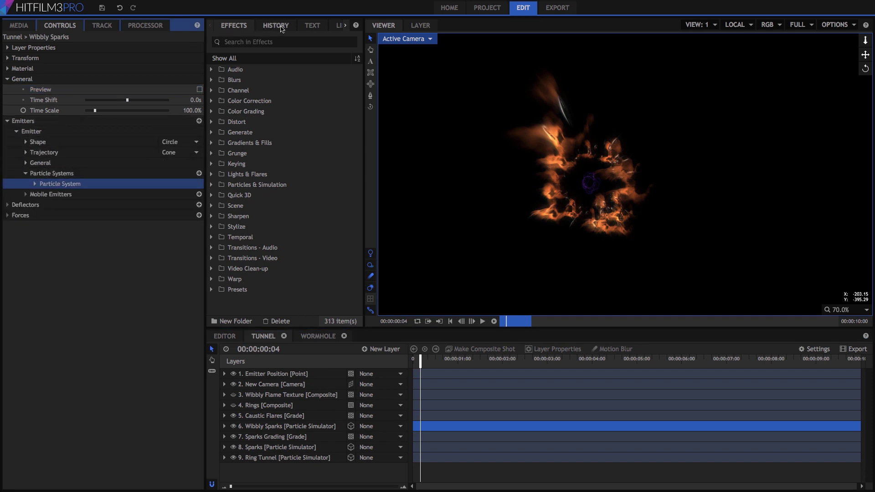
{"action": "left_click", "coordinate": [339, 25]}
{"action": "left_click", "coordinate": [214, 239]}
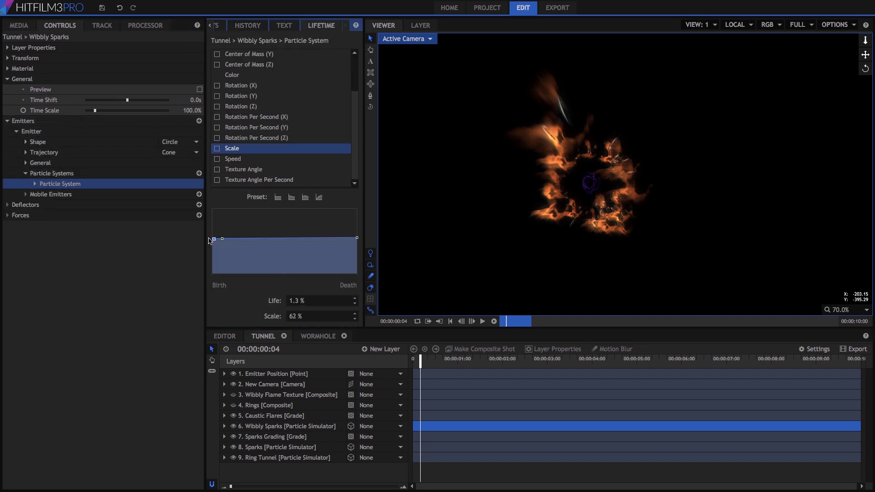
{"action": "left_click", "coordinate": [291, 300]}
{"action": "type", "text": "0"}
{"action": "key", "text": "Return"}
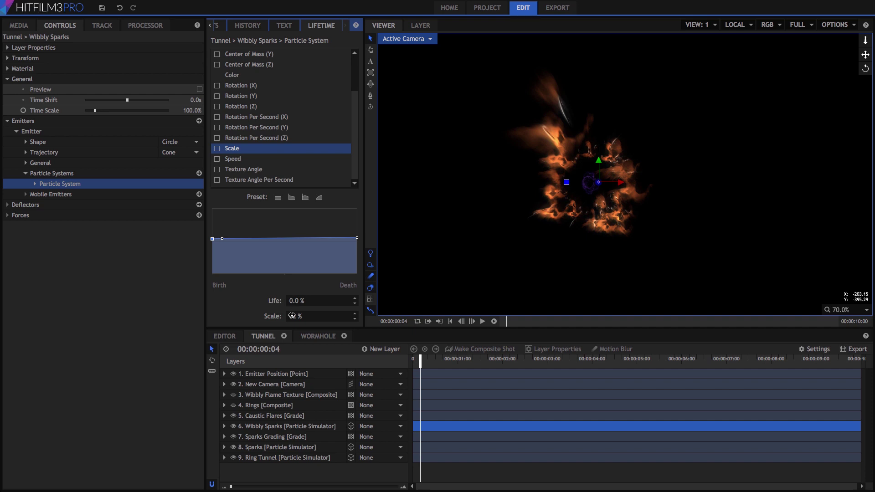
{"action": "left_click", "coordinate": [292, 315]}
{"action": "type", "text": "0"}
{"action": "key", "text": "Return"}
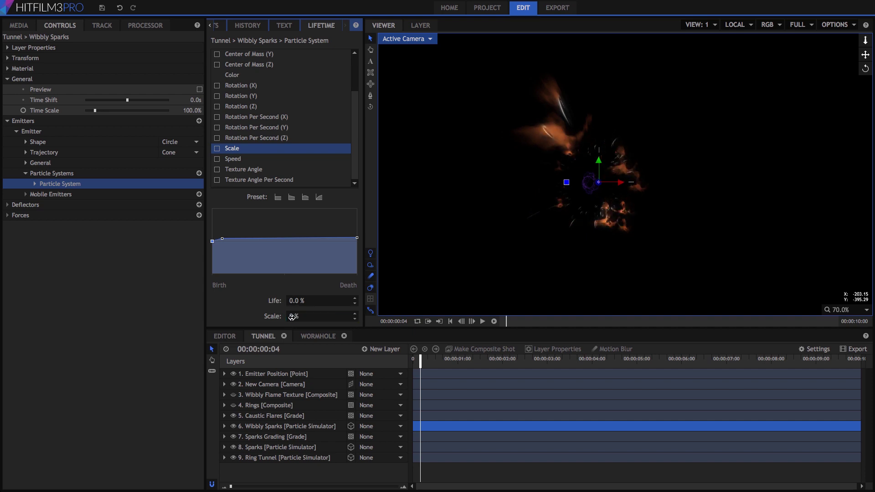
Play back the sparks, then slide the Wibbly Sparks layer a few frames later.
{"action": "left_click_drag", "start_coordinate": [418, 363], "coordinate": [413, 362]}
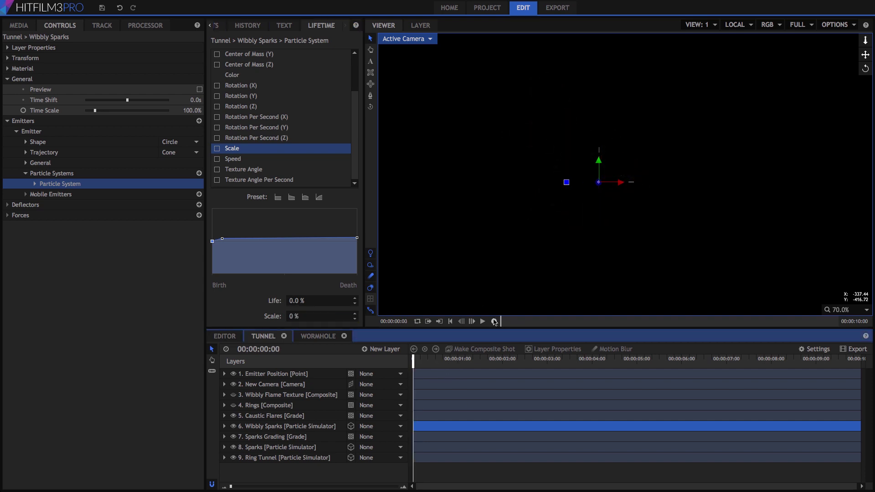
{"action": "left_click", "coordinate": [494, 321]}
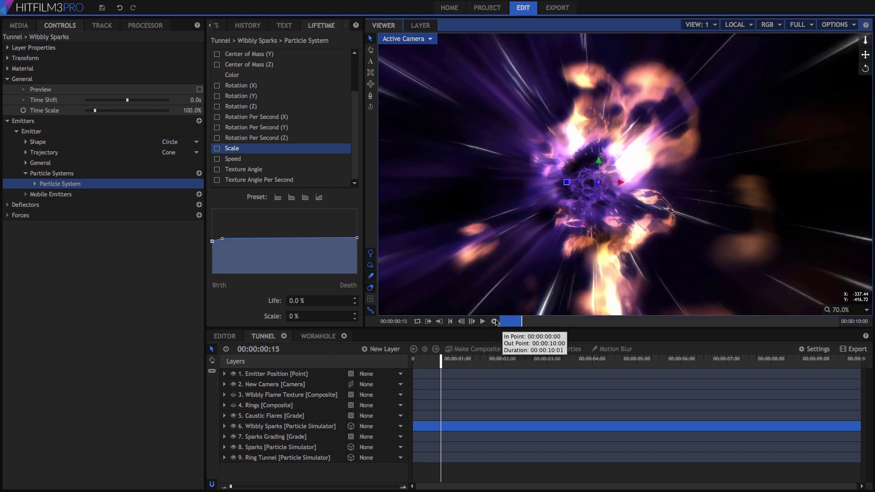
{"action": "left_click_drag", "start_coordinate": [441, 360], "coordinate": [415, 361]}
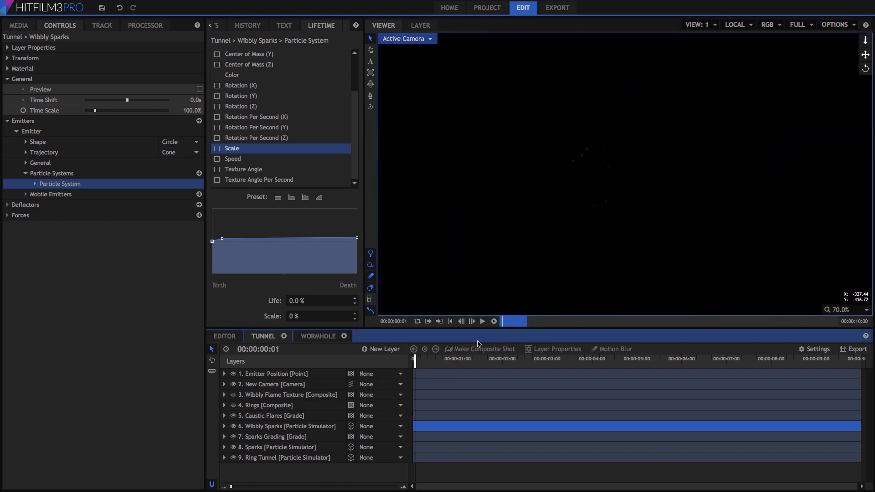
{"action": "left_click", "coordinate": [483, 322]}
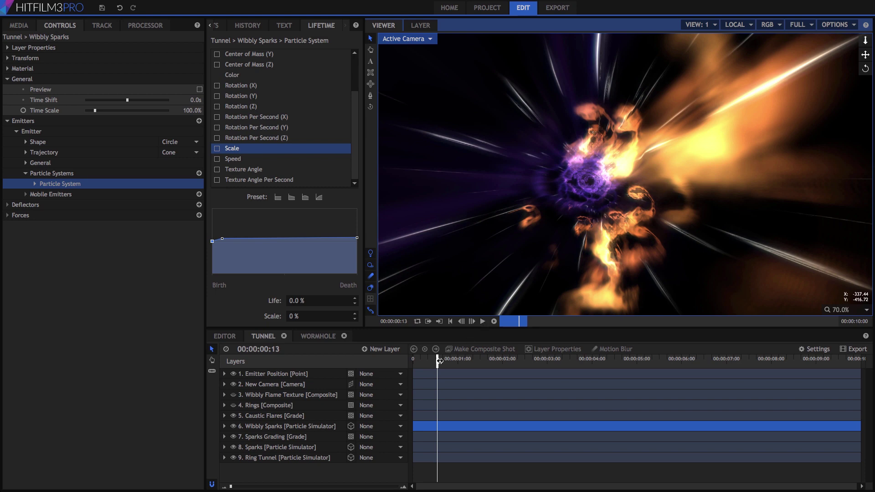
{"action": "left_click_drag", "start_coordinate": [440, 362], "coordinate": [424, 361]}
{"action": "left_click", "coordinate": [439, 428]}
{"action": "left_click_drag", "start_coordinate": [439, 429], "coordinate": [451, 428]}
Play the tunnel animation from the start, stop at 00:00:02:00, and bring up the application menu.
{"action": "left_click_drag", "start_coordinate": [423, 360], "coordinate": [413, 360]}
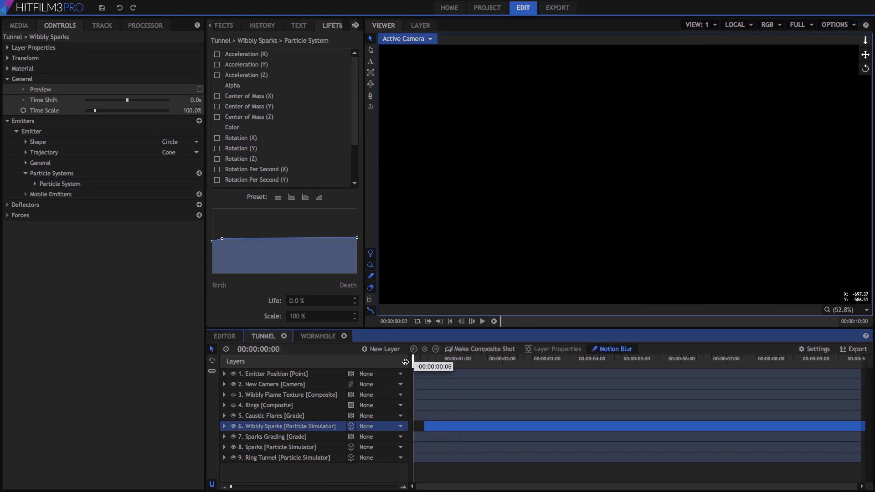
{"action": "left_click", "coordinate": [494, 322]}
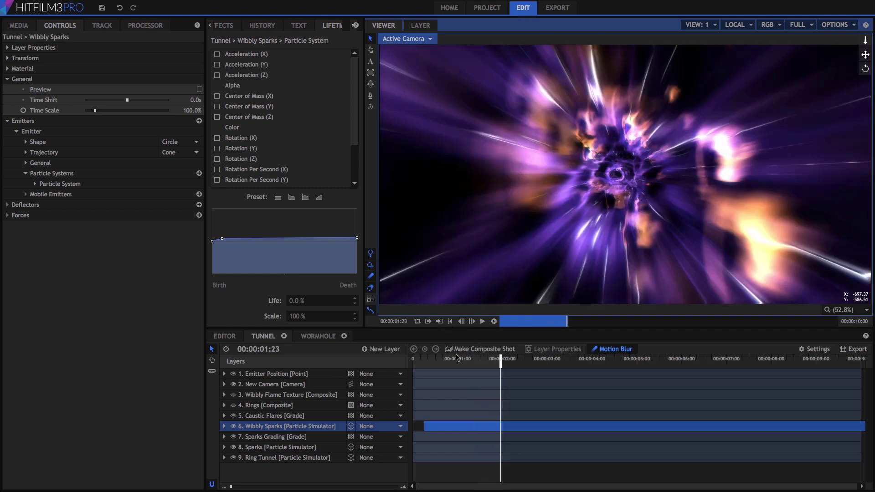
{"action": "key", "text": "Home"}
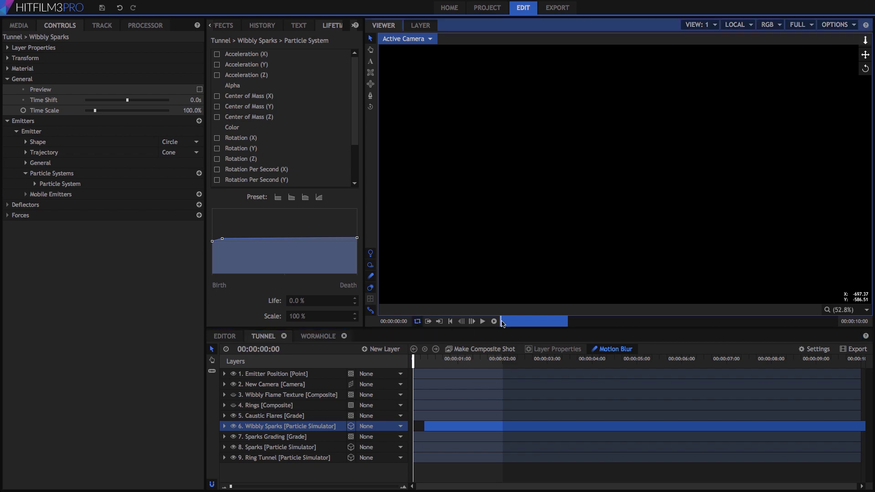
{"action": "left_click", "coordinate": [483, 321]}
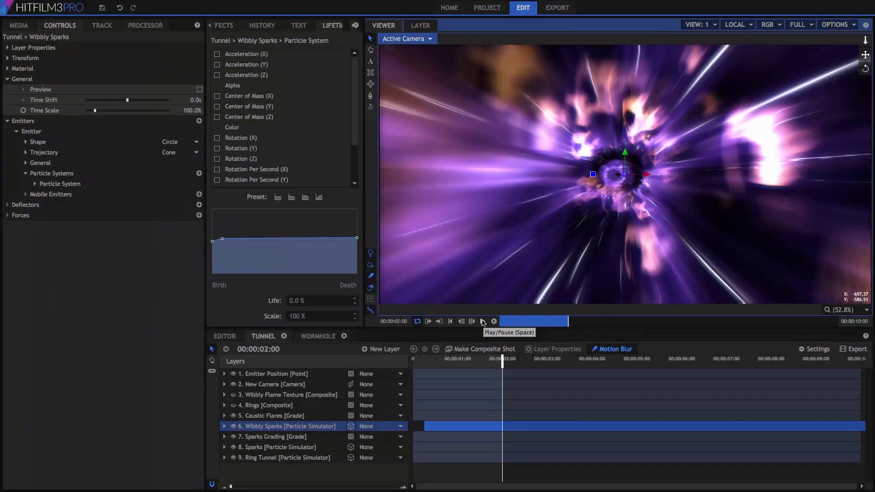
{"action": "left_click", "coordinate": [483, 323]}
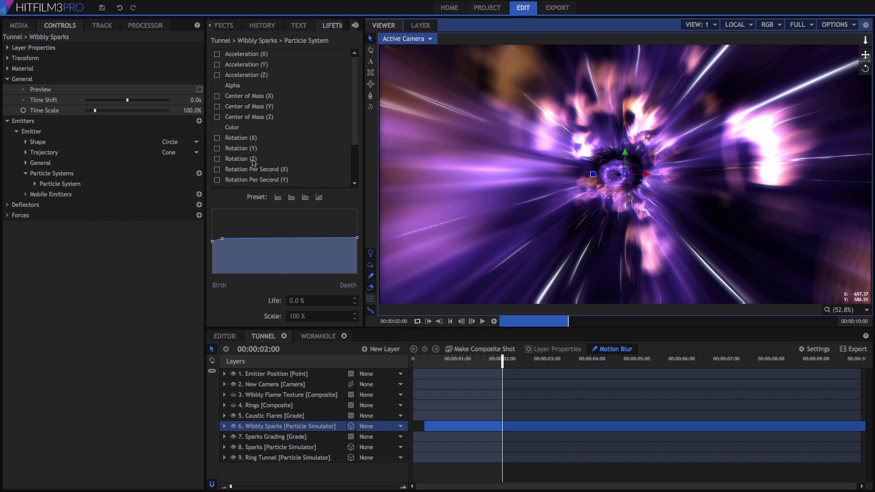
{"action": "left_click", "coordinate": [56, 5]}
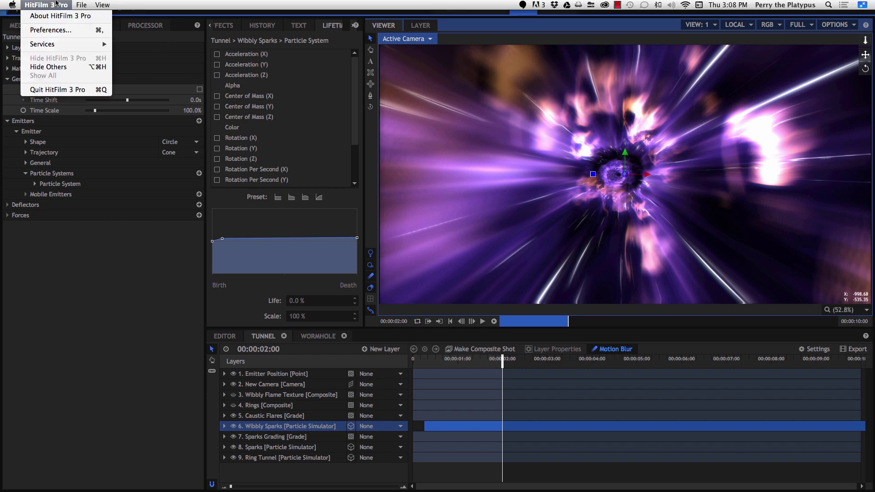
Set RAM Preview Max Usage to 4048 MB in the Cache preferences.
{"action": "left_click", "coordinate": [51, 30]}
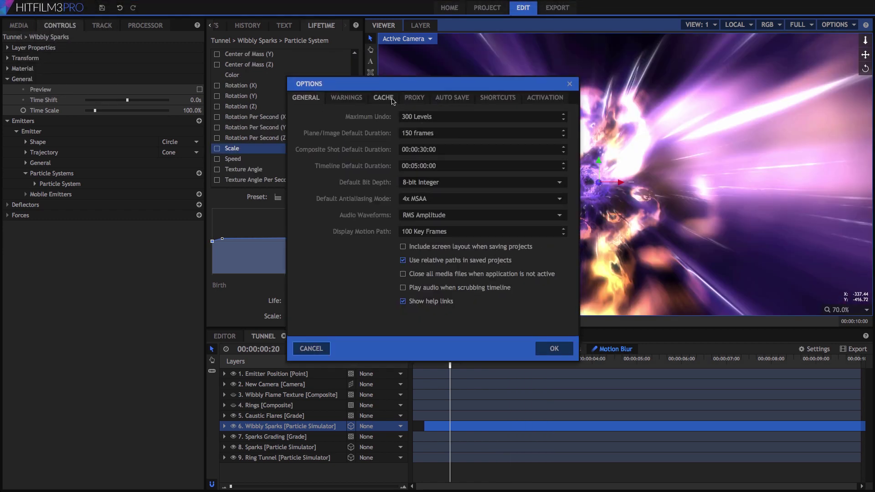
{"action": "left_click", "coordinate": [388, 98]}
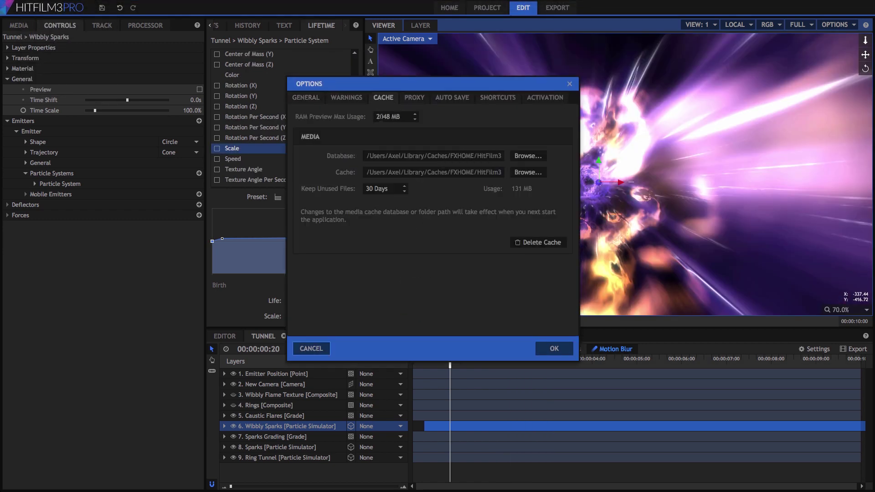
{"action": "left_click", "coordinate": [378, 116]}
{"action": "left_click", "coordinate": [555, 350]}
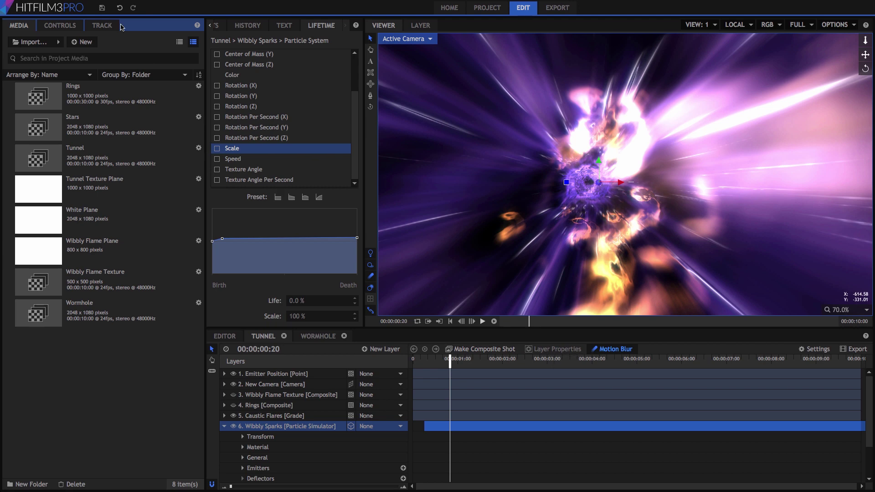
Switch the window to the Editing workspace layout via View > Workspace.
{"action": "left_click", "coordinate": [107, 5]}
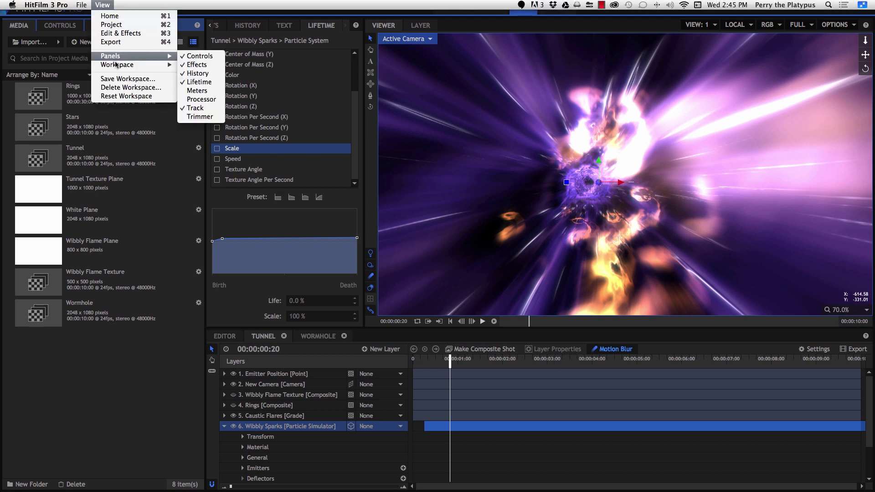
{"action": "mouse_move", "coordinate": [163, 65]}
{"action": "left_click", "coordinate": [198, 99]}
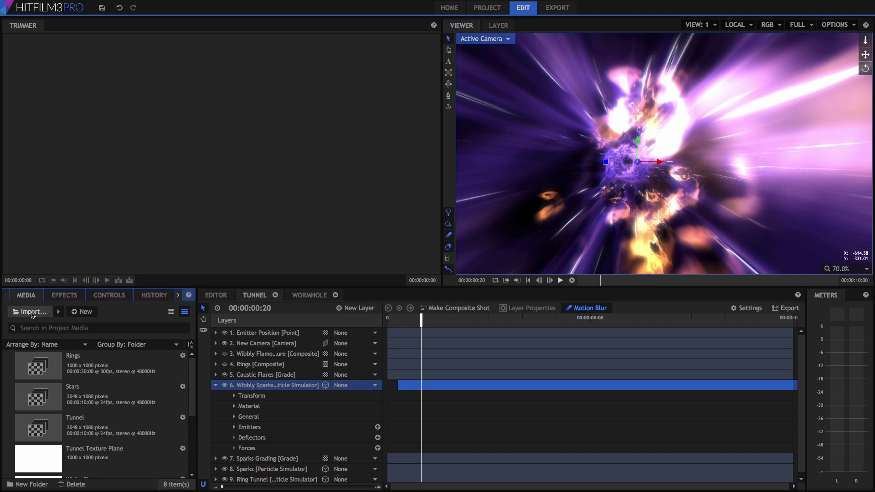
Import A066_C006, C007, C010 and C011 .mov clips from the ProRes folder.
{"action": "left_click", "coordinate": [32, 313]}
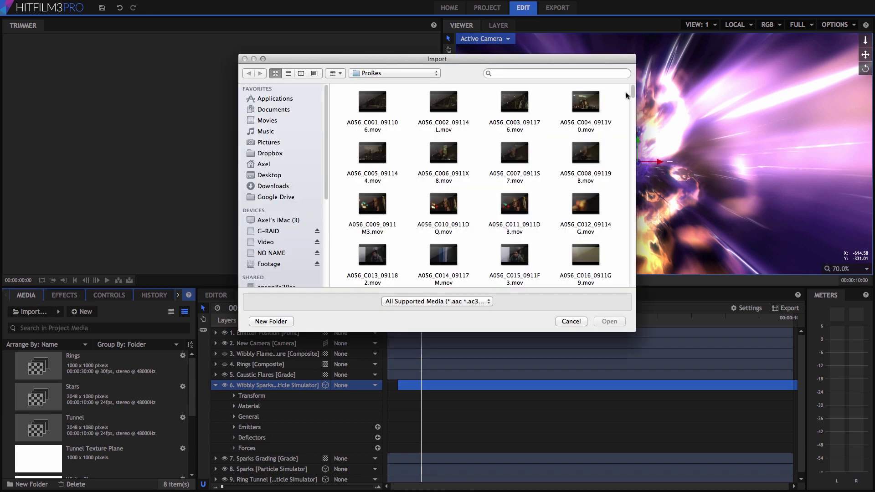
{"action": "left_click_drag", "start_coordinate": [633, 93], "coordinate": [632, 304]}
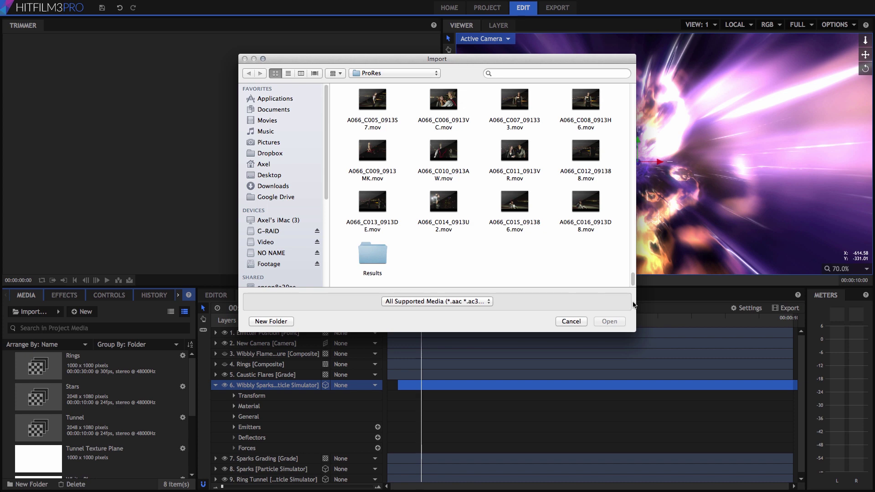
{"action": "left_click", "coordinate": [421, 100]}
{"action": "left_click_drag", "start_coordinate": [419, 95], "coordinate": [514, 157]}
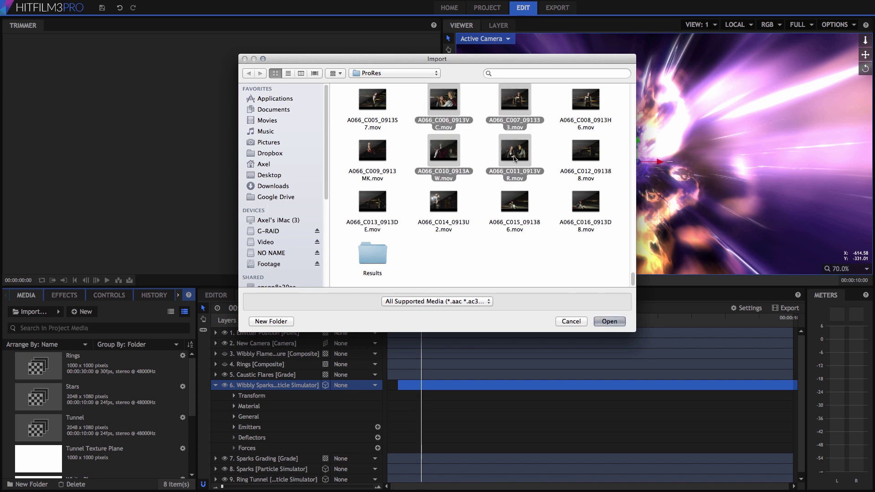
{"action": "left_click", "coordinate": [610, 322]}
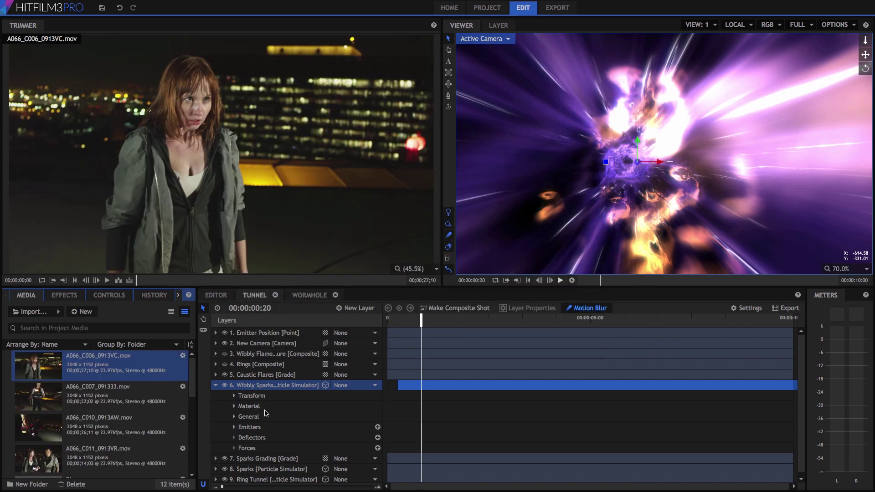
Make a proxy for the A066_C011_0913VR.mov clip.
{"action": "left_click", "coordinate": [134, 454]}
{"action": "right_click", "coordinate": [133, 455]}
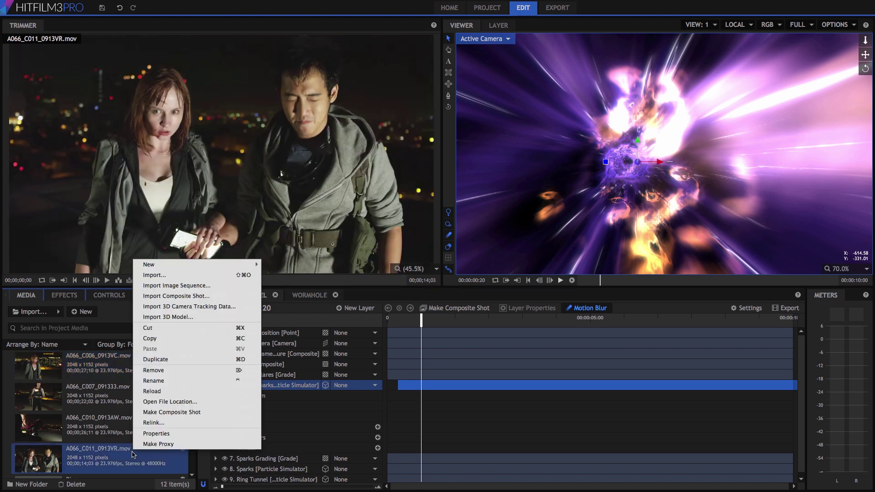
{"action": "left_click", "coordinate": [156, 444]}
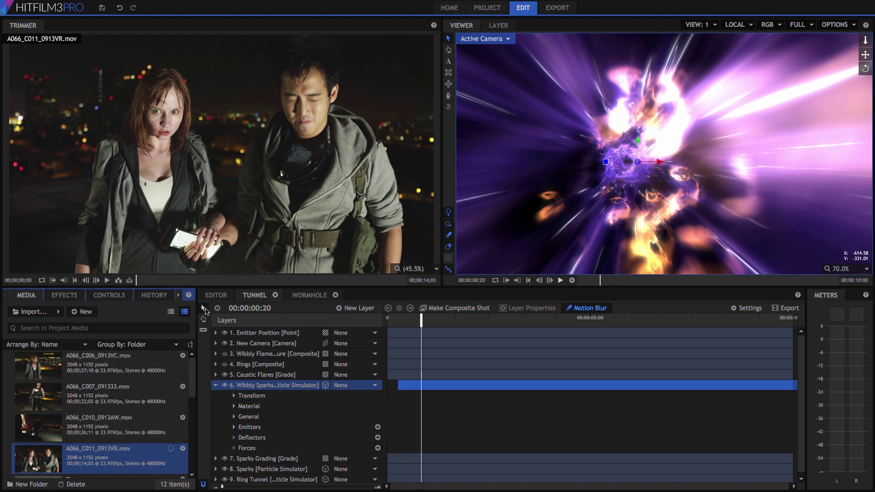
Set an out point on C011 in the Trimmer and place it at the start of Video 1 and Audio 1.
{"action": "left_click", "coordinate": [216, 296]}
{"action": "left_click", "coordinate": [162, 280]}
{"action": "left_click_drag", "start_coordinate": [163, 280], "coordinate": [288, 280]}
{"action": "key", "text": "o"}
{"action": "left_click_drag", "start_coordinate": [219, 159], "coordinate": [312, 407]}
Trim A066_C007 from 08;22 to 16;01 and add it after the C011 clip.
{"action": "left_click", "coordinate": [98, 392]}
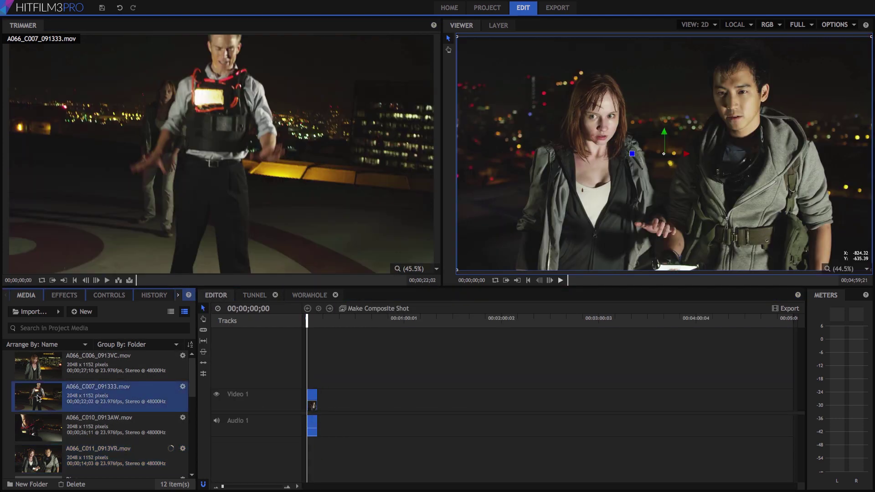
{"action": "left_click", "coordinate": [245, 280]}
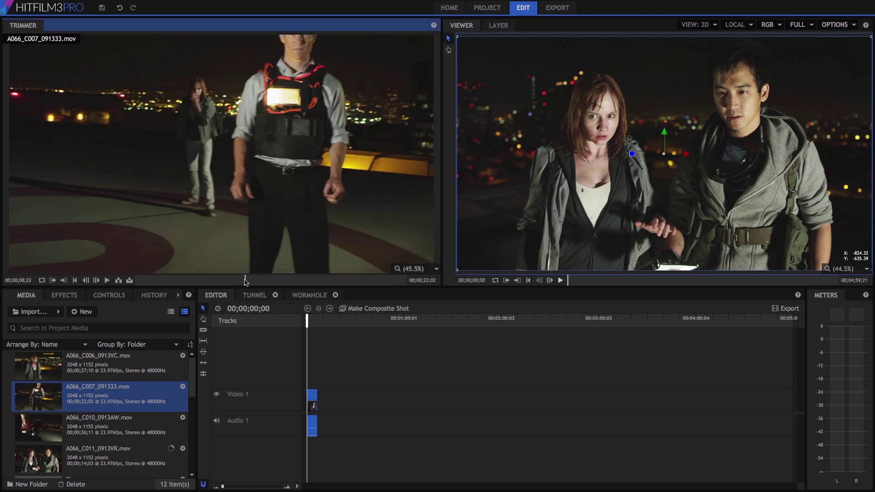
{"action": "key", "text": "i"}
{"action": "left_click_drag", "start_coordinate": [244, 280], "coordinate": [332, 280]}
{"action": "key", "text": "o"}
{"action": "left_click_drag", "start_coordinate": [329, 236], "coordinate": [321, 401]}
Append A066_C010 after C007 and zoom the timeline to fit the three clips.
{"action": "left_click", "coordinate": [98, 424]}
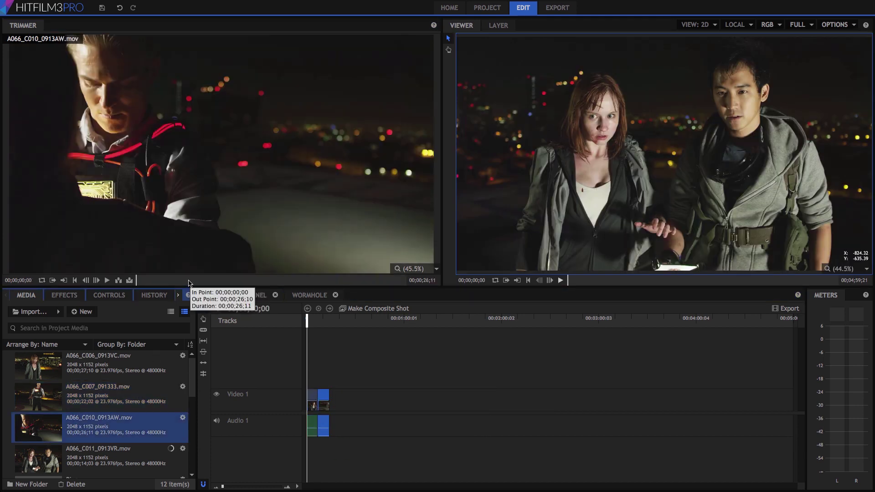
{"action": "left_click", "coordinate": [210, 280]}
{"action": "left_click_drag", "start_coordinate": [224, 197], "coordinate": [332, 400]}
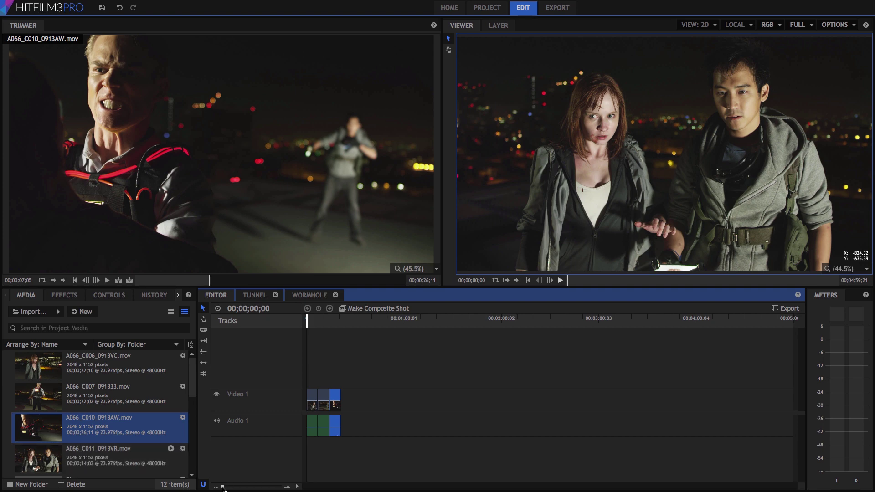
{"action": "left_click_drag", "start_coordinate": [223, 488], "coordinate": [231, 488]}
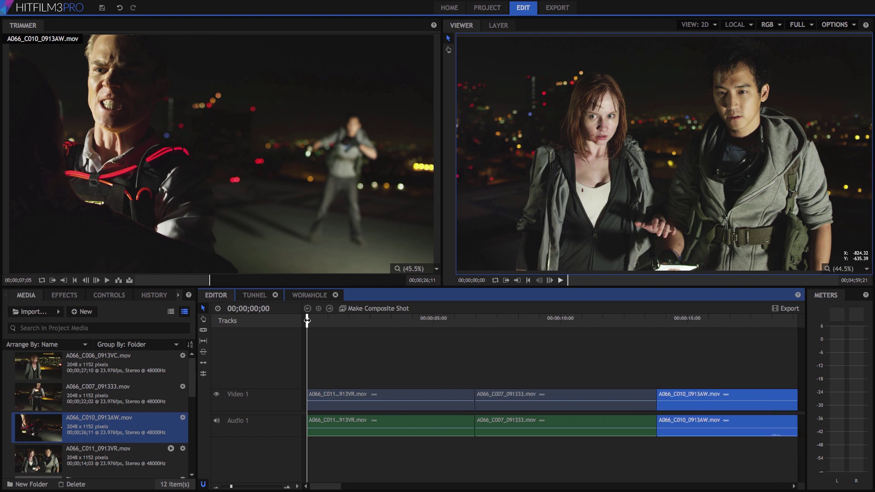
{"action": "left_click_drag", "start_coordinate": [307, 320], "coordinate": [292, 333]}
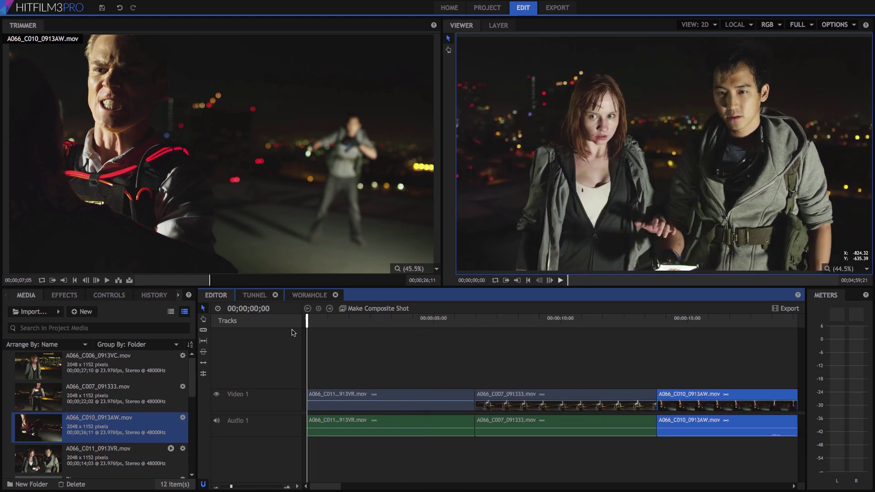
Make a proxy of the C007 clip and slip its content by -1;18 with the Slip tool.
{"action": "right_click", "coordinate": [543, 392]}
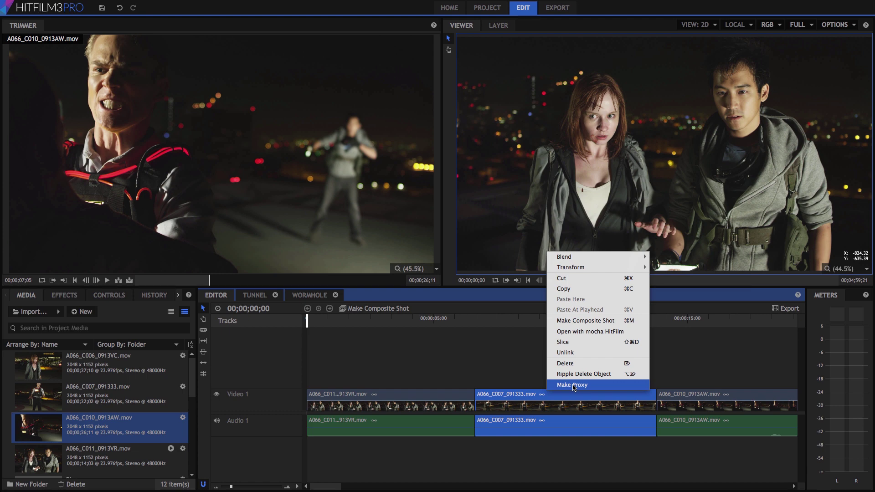
{"action": "left_click", "coordinate": [573, 386]}
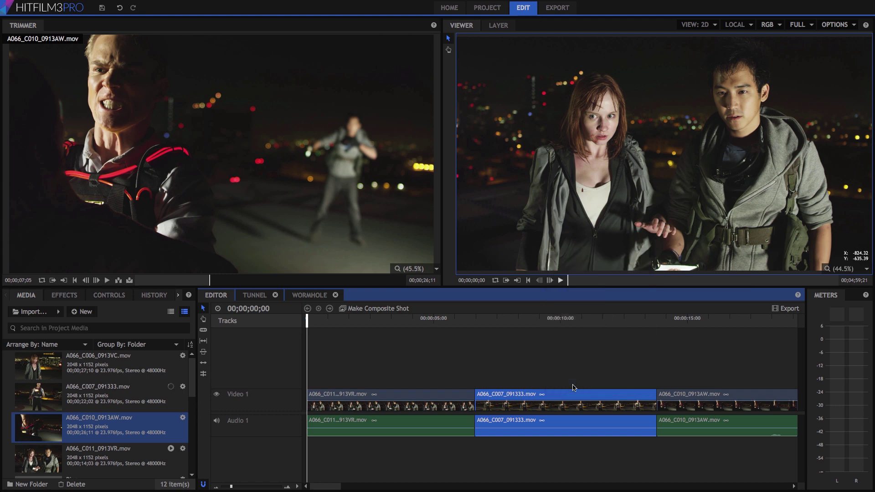
{"action": "left_click", "coordinate": [146, 393]}
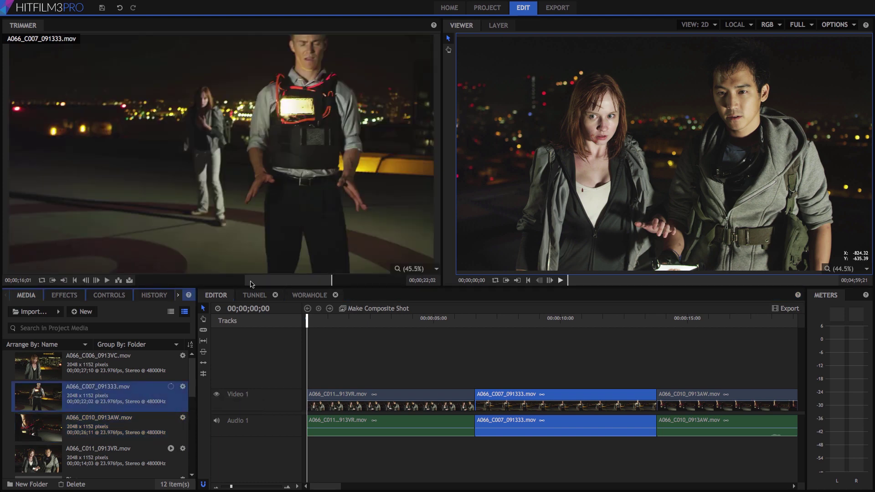
{"action": "mouse_move", "coordinate": [250, 284]}
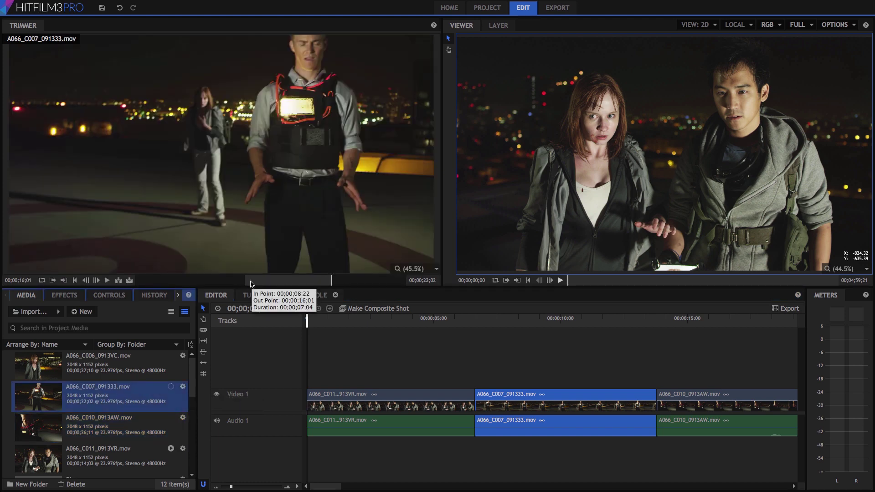
{"action": "left_click", "coordinate": [203, 342]}
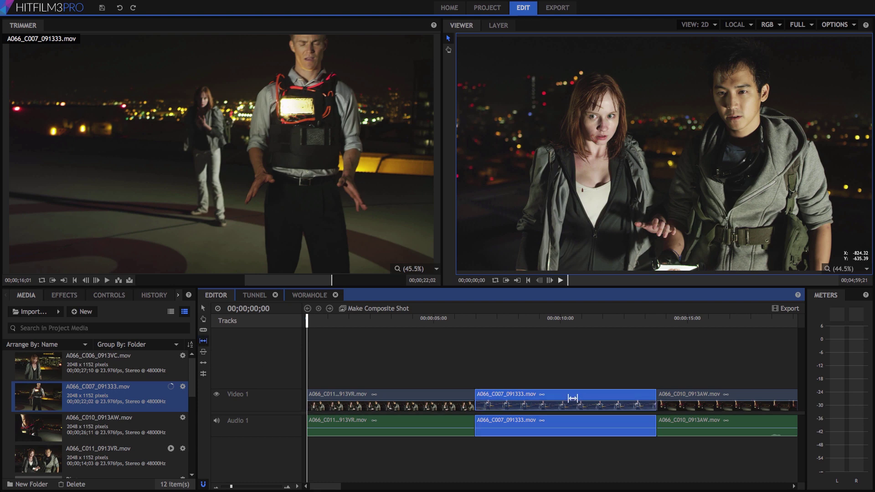
{"action": "left_click_drag", "start_coordinate": [557, 398], "coordinate": [537, 398]}
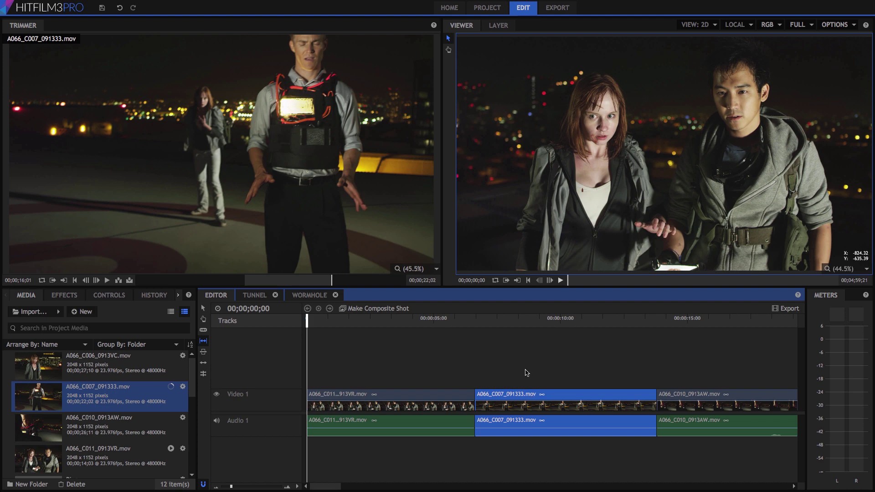
Switch the workspace to the custom compositing layout.
{"action": "left_click", "coordinate": [103, 5]}
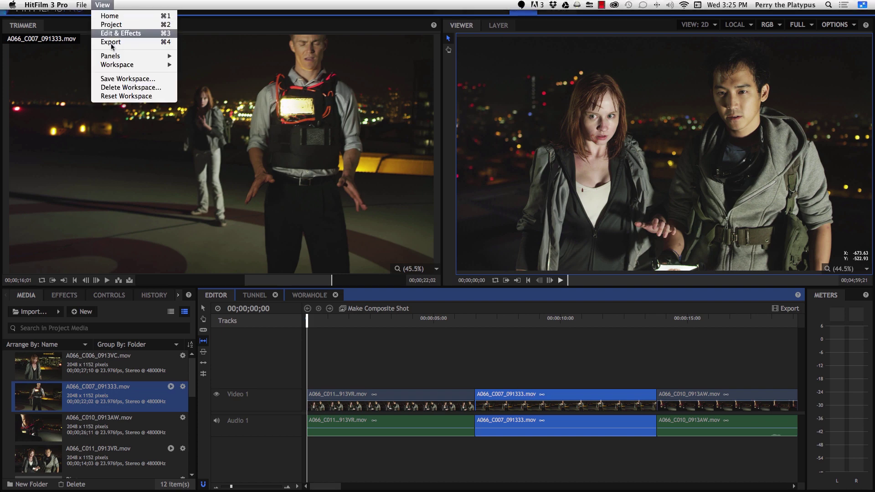
{"action": "mouse_move", "coordinate": [122, 67]}
{"action": "left_click", "coordinate": [207, 64]}
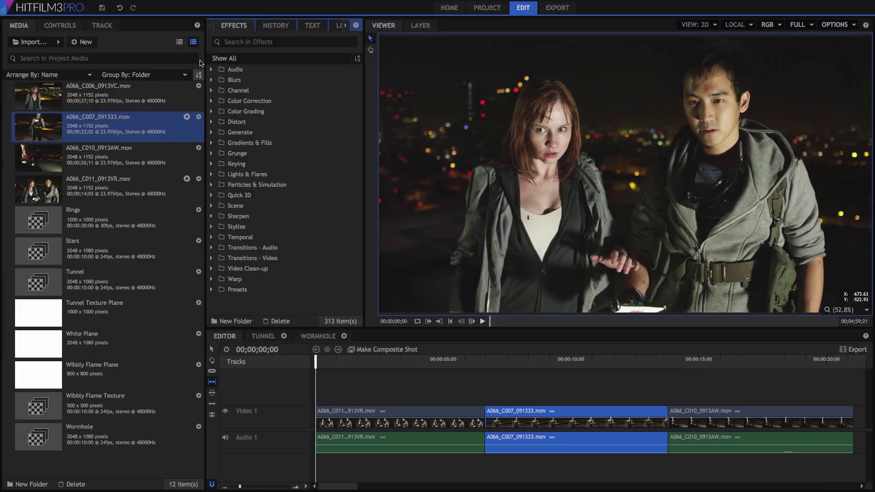
Make a proxy of the Tunnel composite and open its timeline.
{"action": "right_click", "coordinate": [114, 282]}
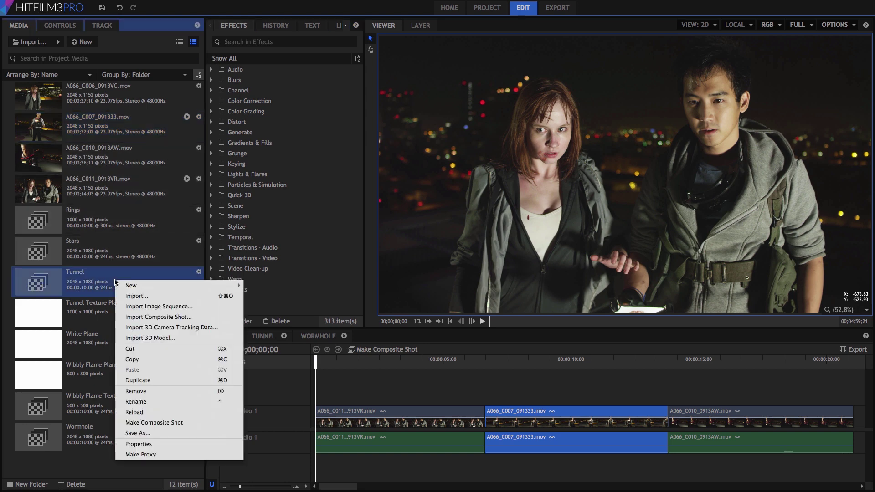
{"action": "left_click", "coordinate": [148, 454]}
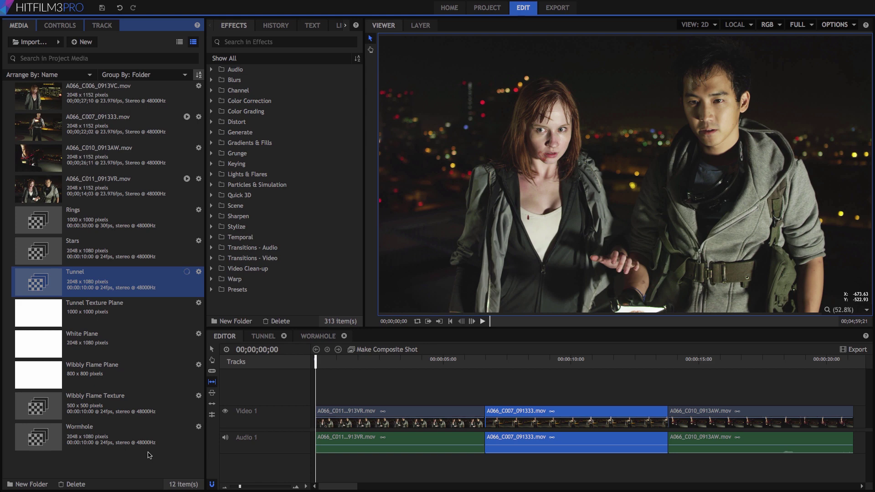
{"action": "left_click", "coordinate": [258, 337]}
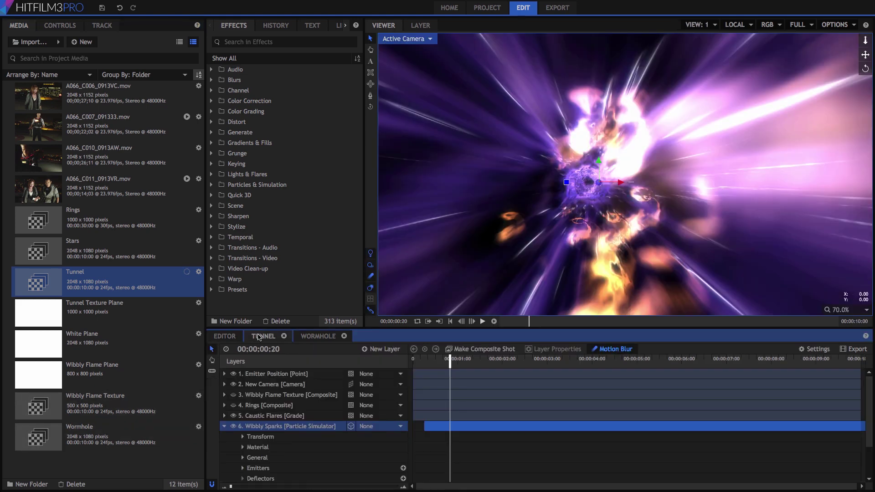
Make a proxy of the Stars composite from the Media panel.
{"action": "left_click", "coordinate": [134, 249]}
{"action": "right_click", "coordinate": [134, 249]}
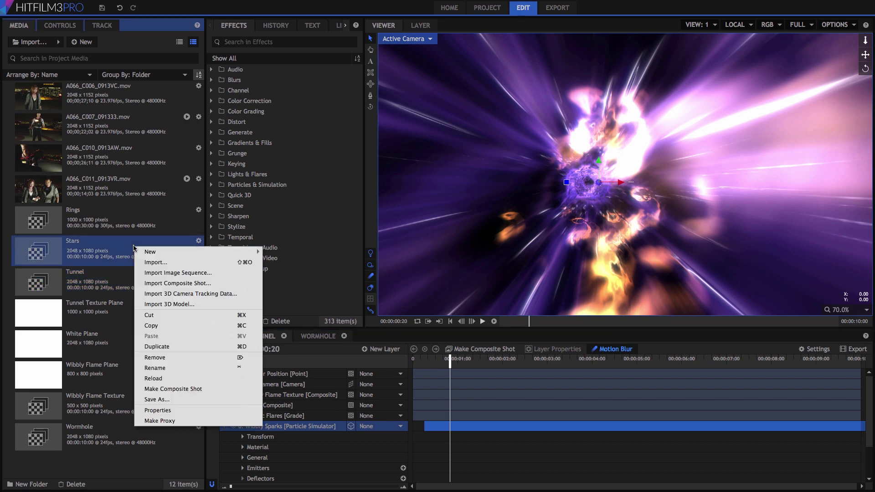
{"action": "left_click", "coordinate": [163, 421]}
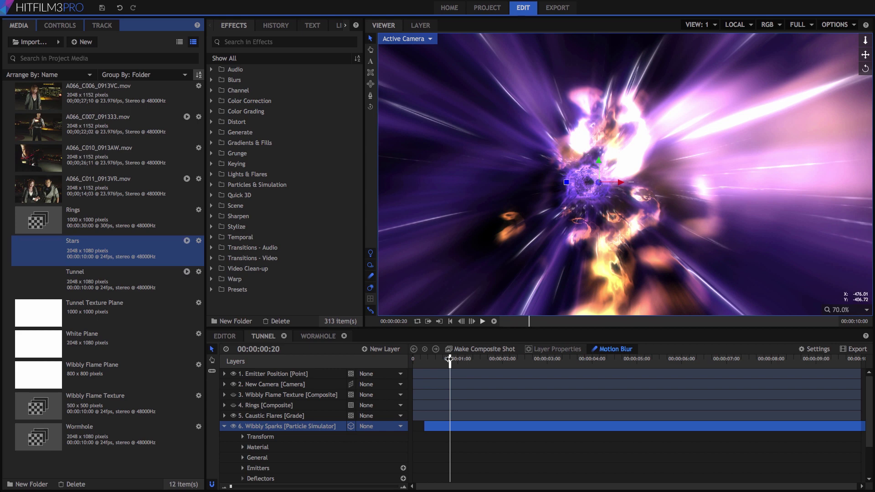
Play the tunnel animation from the start, then view the Wormhole composite.
{"action": "left_click", "coordinate": [451, 321]}
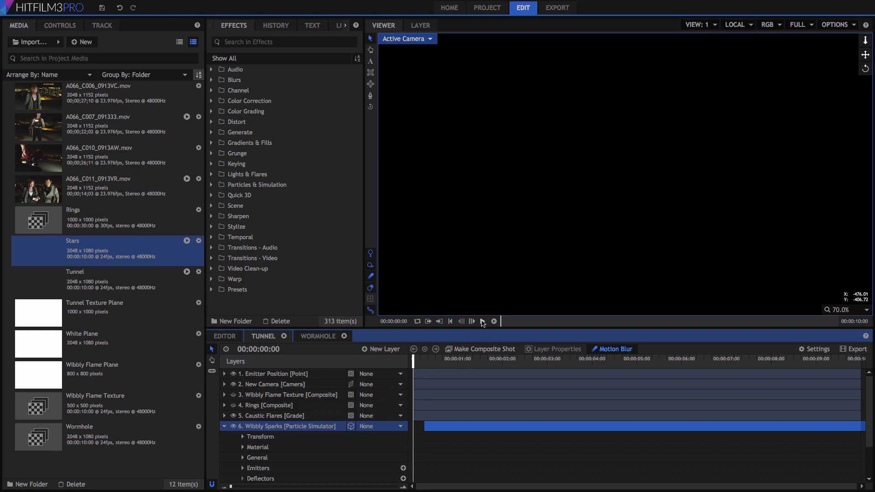
{"action": "left_click", "coordinate": [482, 322]}
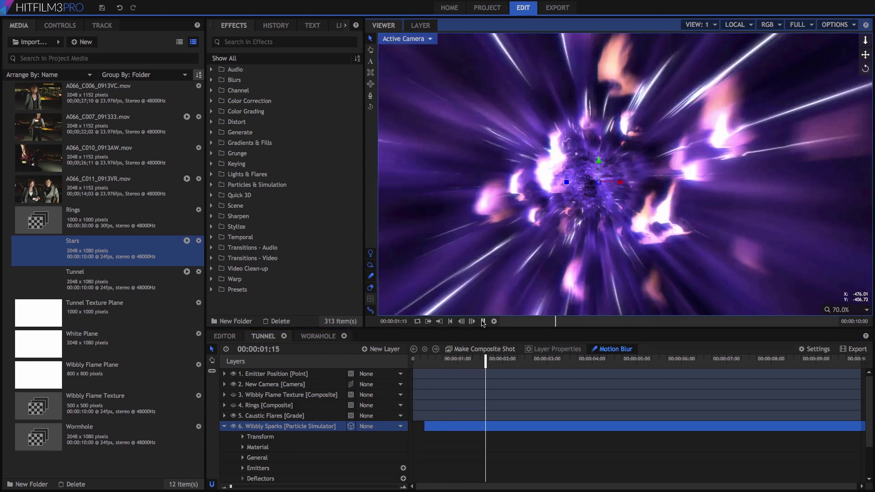
{"action": "left_click", "coordinate": [483, 321]}
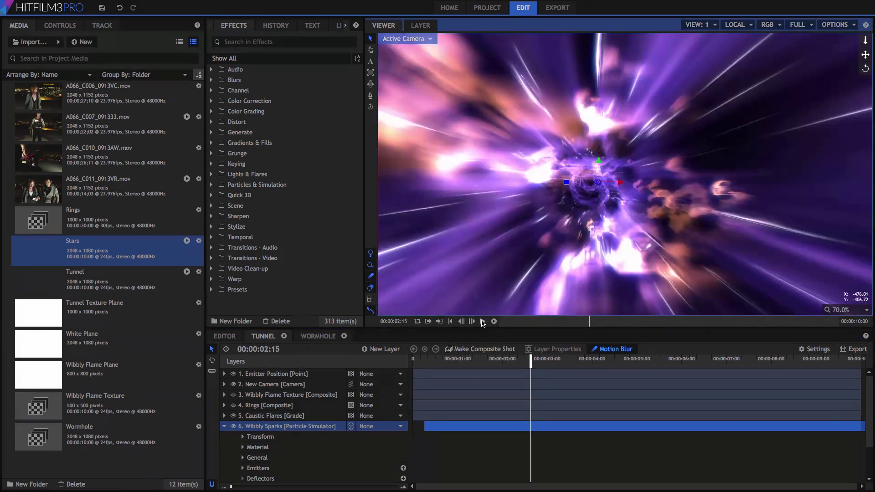
{"action": "left_click", "coordinate": [316, 336]}
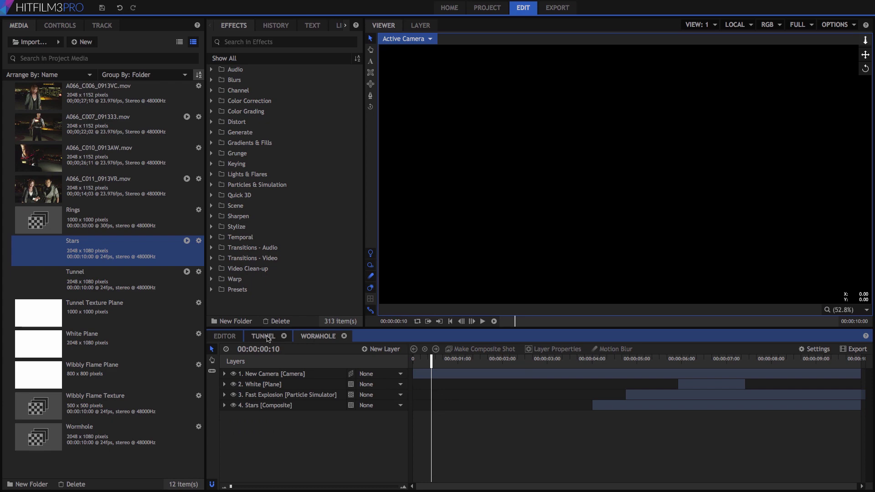
Replay the Tunnel composite from near the start and collapse the Wibbly Sparks layer.
{"action": "left_click", "coordinate": [268, 339]}
{"action": "left_click_drag", "start_coordinate": [490, 365], "coordinate": [422, 364]}
{"action": "left_click", "coordinate": [483, 321]}
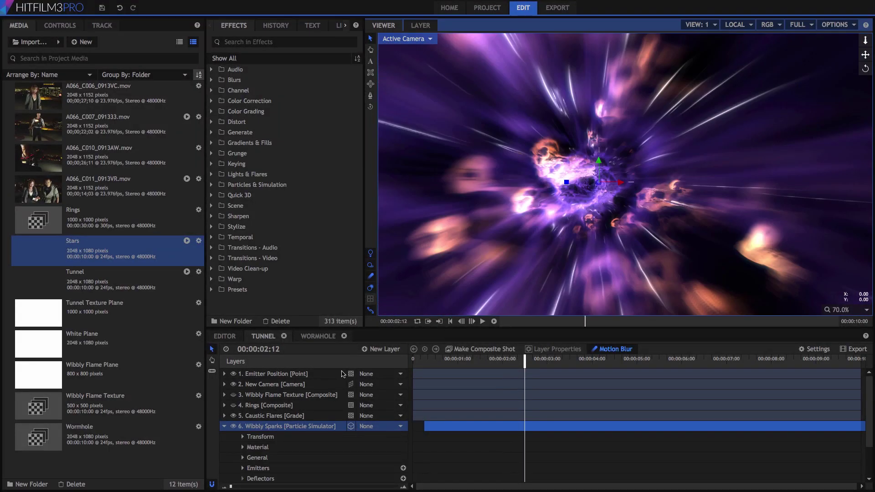
{"action": "left_click", "coordinate": [224, 427]}
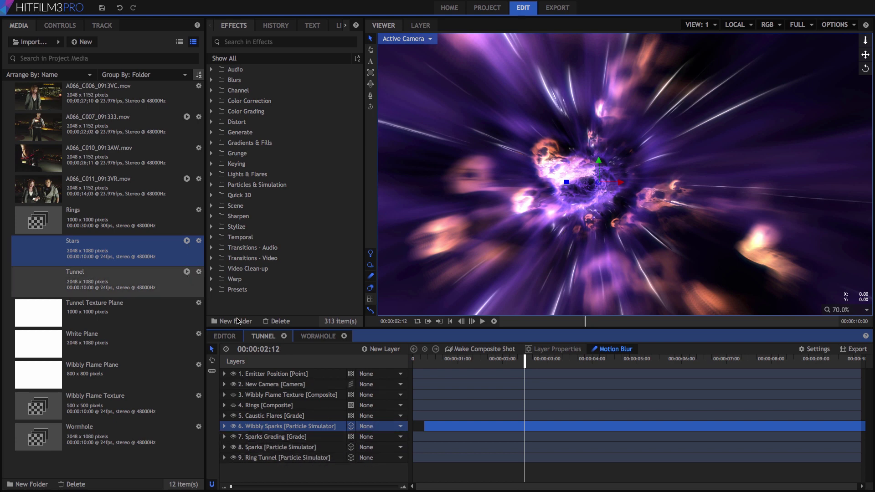
Inspect layers 6–9 and reveal Sparks Grading's Displacement, Caustics and Light Streaks effects.
{"action": "left_click", "coordinate": [279, 459]}
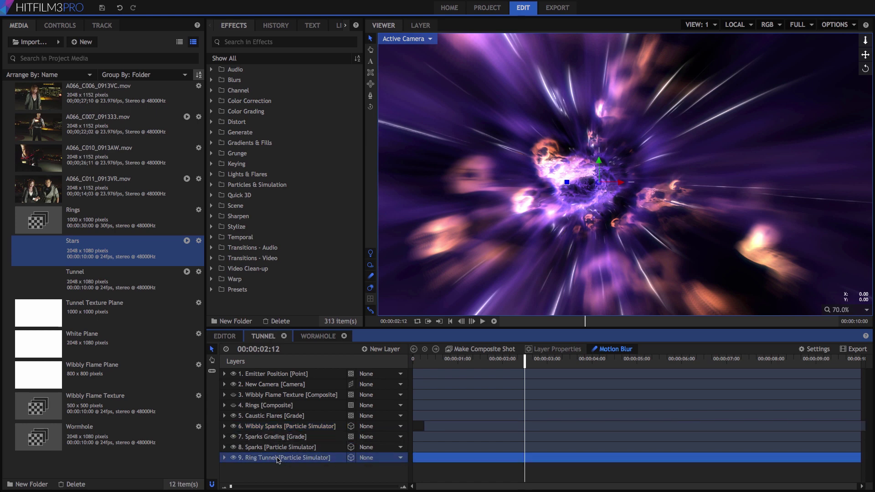
{"action": "left_click", "coordinate": [280, 448]}
{"action": "left_click", "coordinate": [276, 429]}
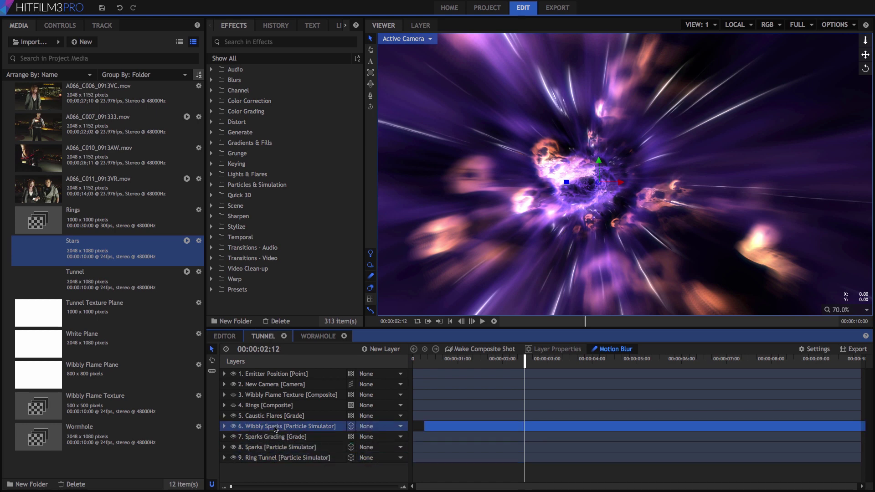
{"action": "left_click", "coordinate": [275, 437]}
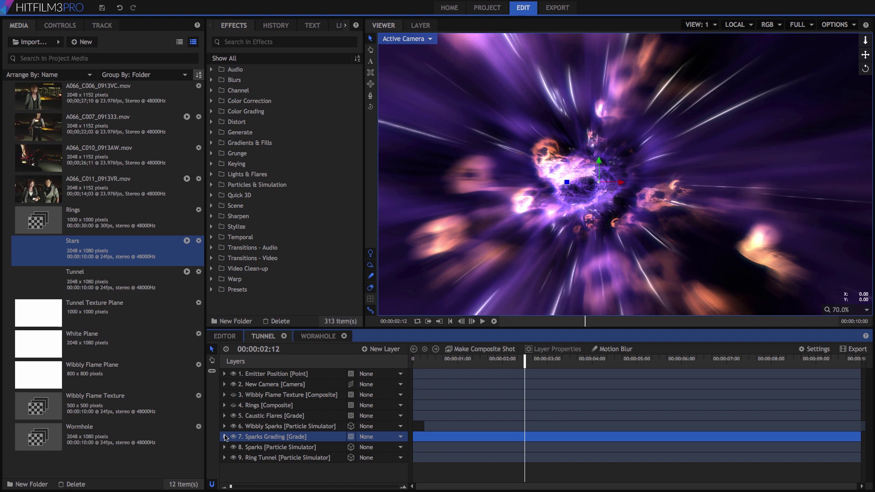
{"action": "left_click", "coordinate": [224, 437]}
{"action": "left_click", "coordinate": [243, 468]}
{"action": "scroll", "coordinate": [244, 470], "scroll_direction": "down", "scroll_amount": 1}
{"action": "left_click", "coordinate": [242, 373]}
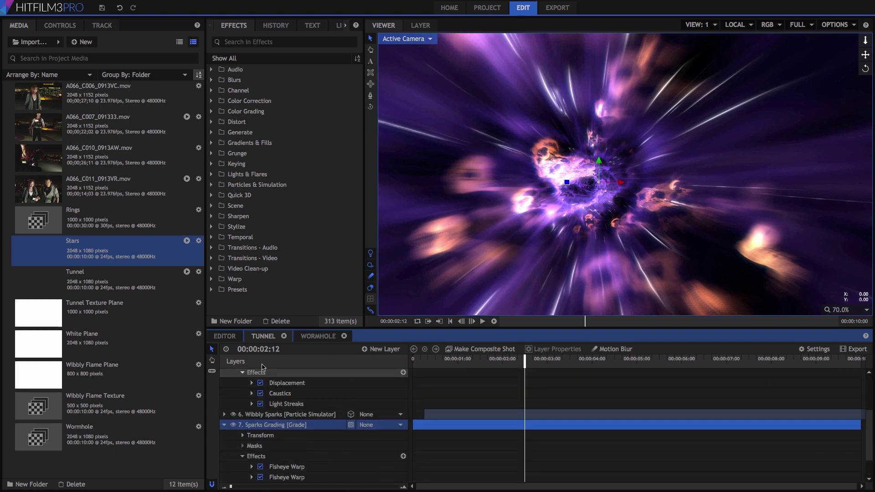
{"action": "left_click", "coordinate": [325, 336]}
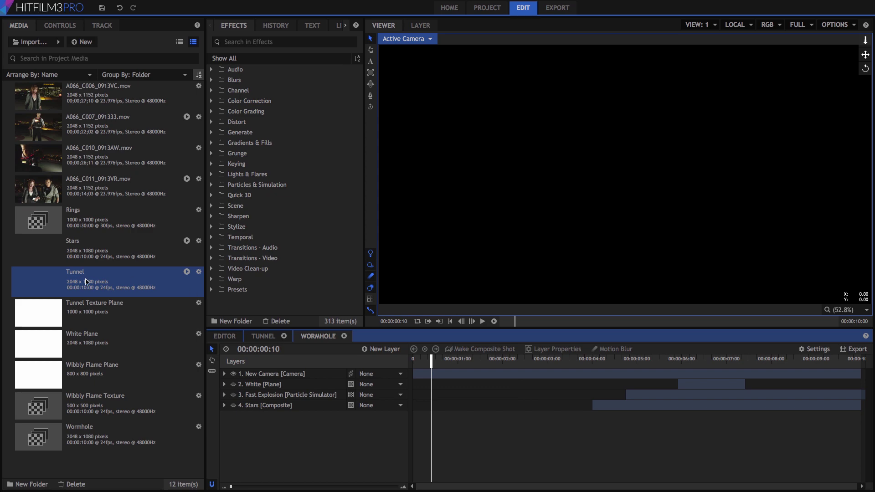
Drop the Tunnel composite into the Wormhole timeline as layer 4 and play it back.
{"action": "left_click_drag", "start_coordinate": [88, 280], "coordinate": [431, 399]}
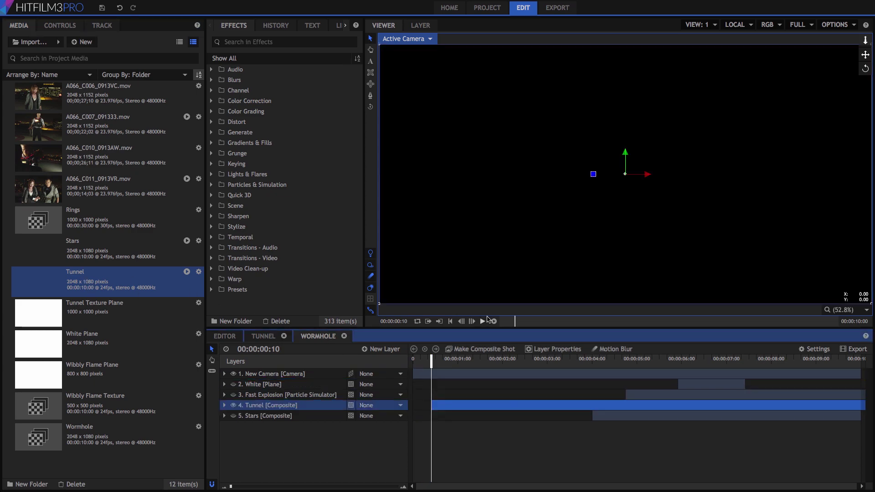
{"action": "left_click", "coordinate": [482, 321]}
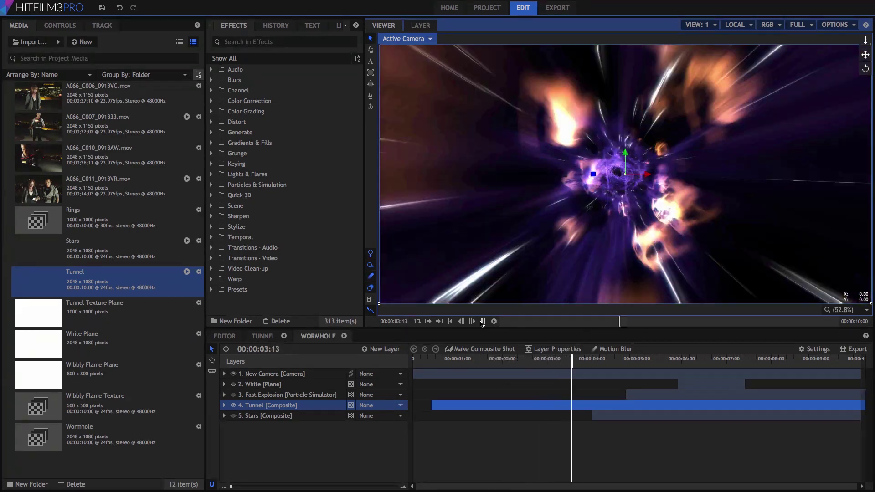
{"action": "left_click", "coordinate": [483, 322]}
Apply the Sci-fi Teal Blue film look preset to the Tunnel layer.
{"action": "left_click", "coordinate": [212, 291]}
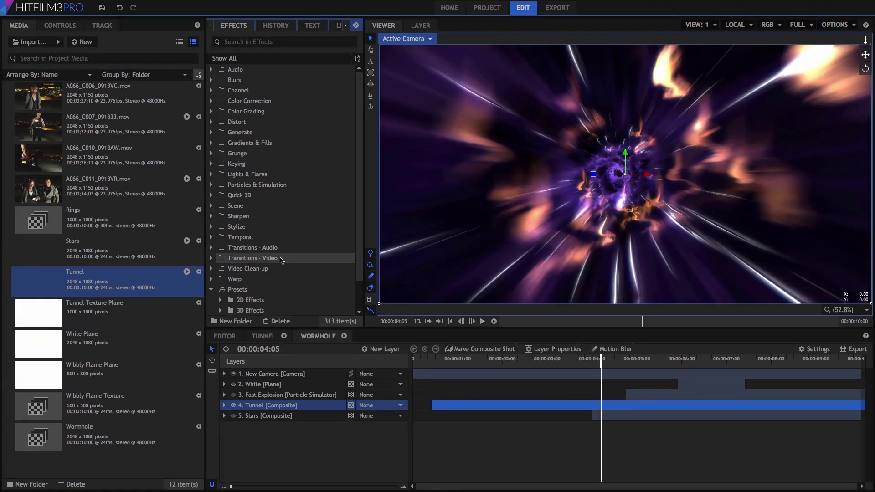
{"action": "scroll", "coordinate": [219, 292], "scroll_direction": "down", "scroll_amount": 2}
{"action": "left_click", "coordinate": [221, 292]}
{"action": "scroll", "coordinate": [263, 279], "scroll_direction": "down", "scroll_amount": 5}
{"action": "scroll", "coordinate": [263, 279], "scroll_direction": "down", "scroll_amount": 5}
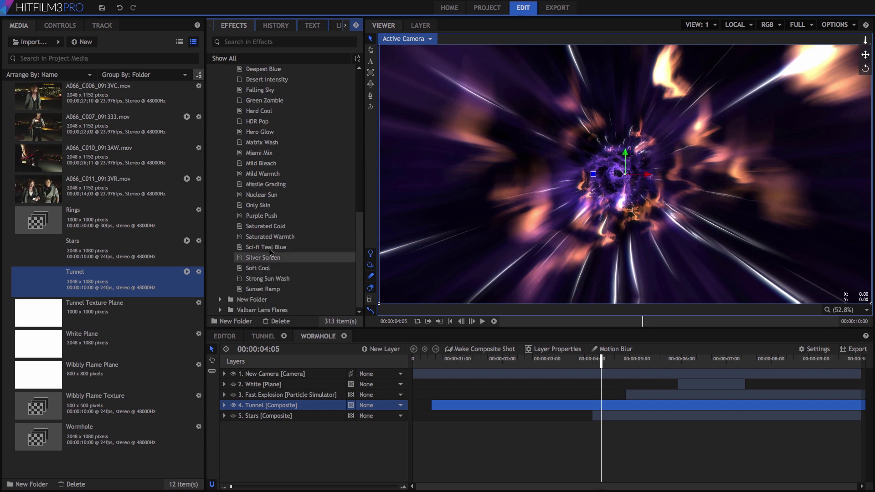
{"action": "left_click_drag", "start_coordinate": [273, 249], "coordinate": [276, 409]}
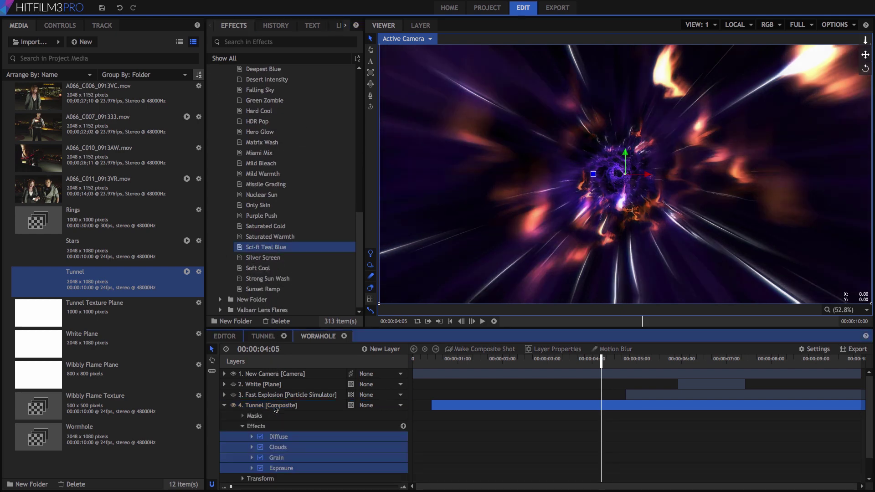
Play and scrub the first seconds of the graded wormhole.
{"action": "left_click", "coordinate": [475, 362]}
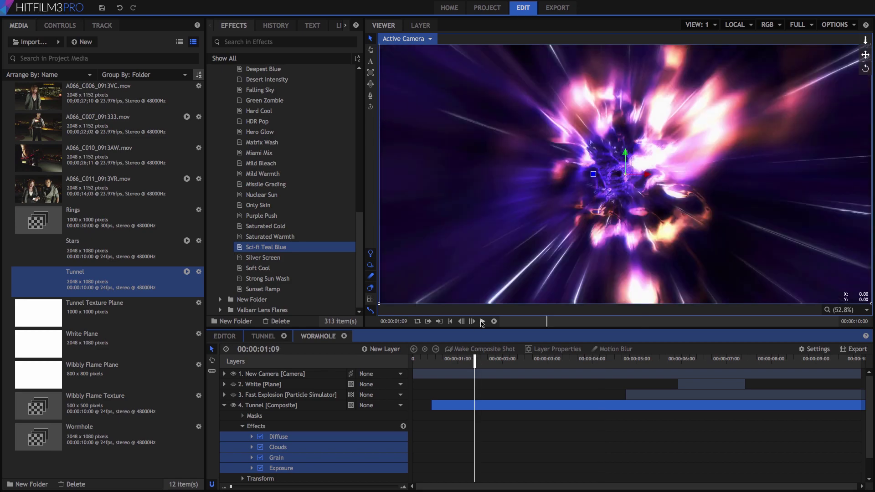
{"action": "left_click", "coordinate": [482, 322]}
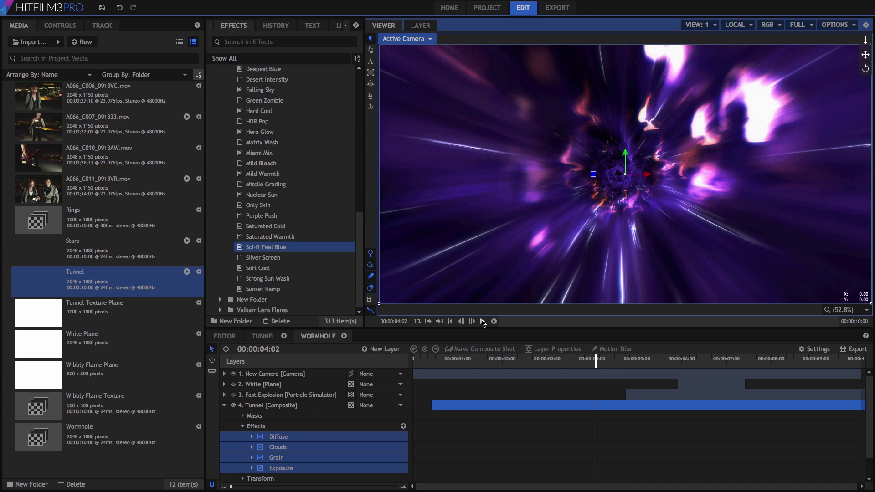
{"action": "left_click", "coordinate": [483, 323]}
{"action": "left_click_drag", "start_coordinate": [498, 360], "coordinate": [431, 360]}
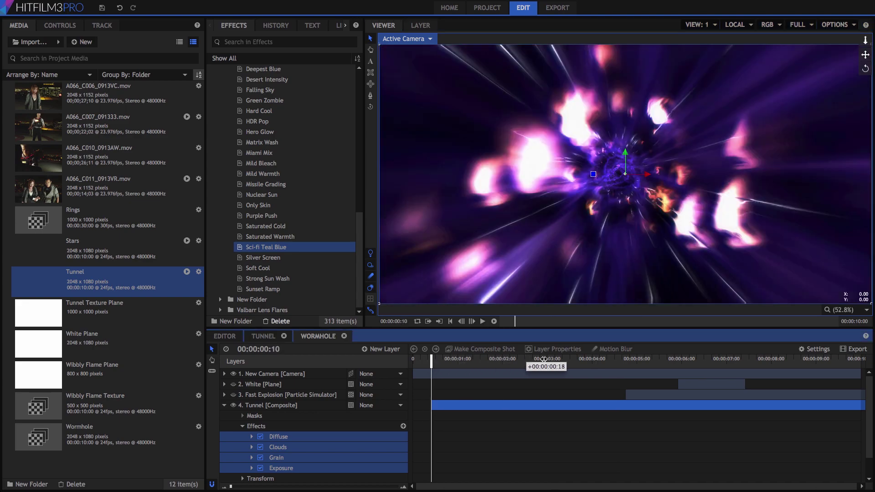
{"action": "left_click_drag", "start_coordinate": [544, 360], "coordinate": [413, 359]}
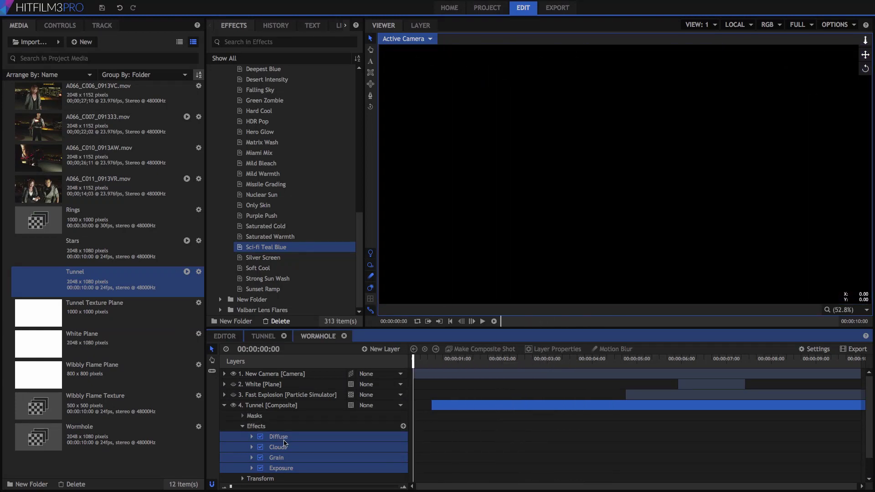
Delete the Grain and Clouds effects from the Tunnel layer, leaving Diffuse and Exposure.
{"action": "left_click", "coordinate": [288, 458]}
{"action": "key", "text": "Delete"}
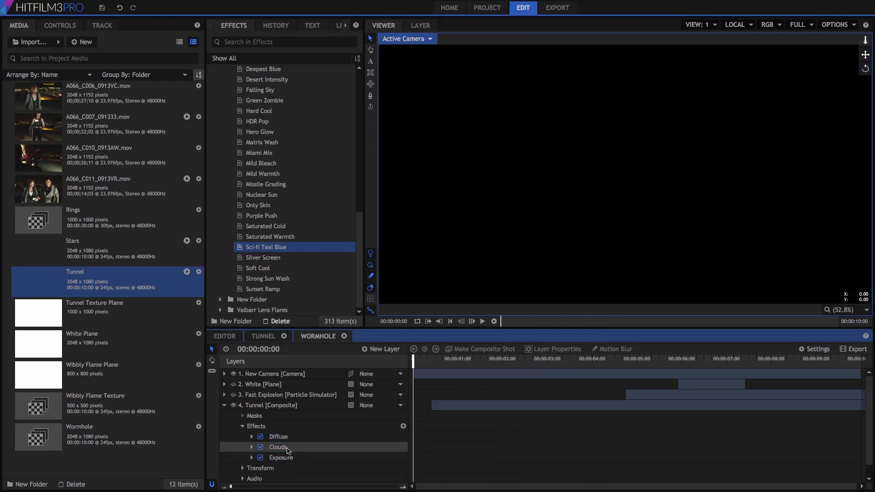
{"action": "left_click", "coordinate": [288, 448]}
{"action": "key", "text": "Delete"}
{"action": "left_click_drag", "start_coordinate": [413, 361], "coordinate": [548, 366]}
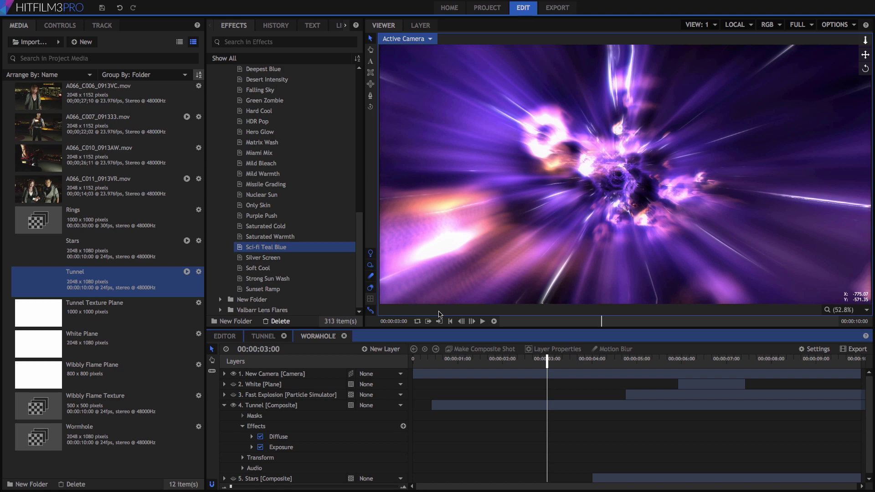
{"action": "left_click", "coordinate": [224, 405]}
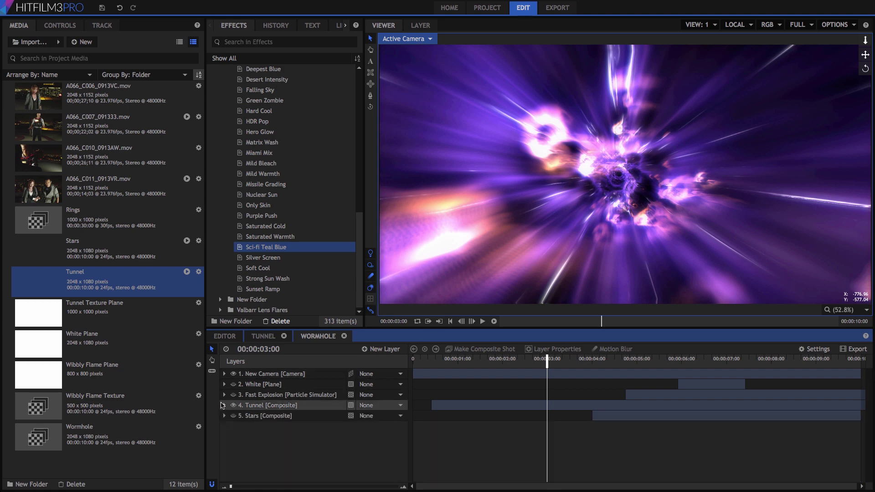
{"action": "left_click", "coordinate": [263, 418]}
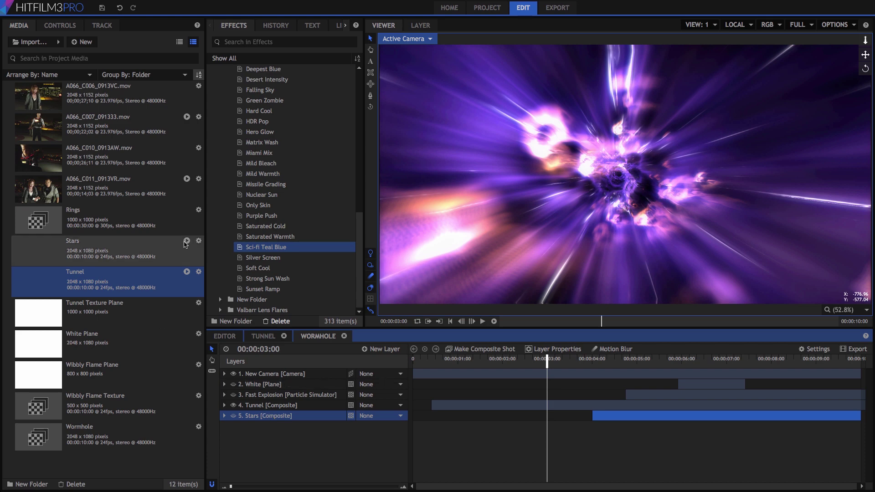
Make the Stars layer visible and preview the wormhole from there.
{"action": "left_click", "coordinate": [233, 416]}
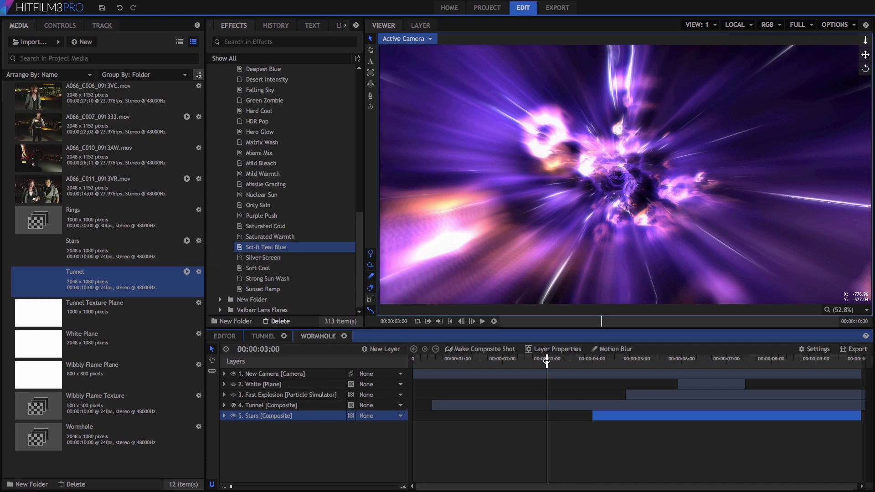
{"action": "left_click_drag", "start_coordinate": [547, 363], "coordinate": [588, 362]}
{"action": "left_click", "coordinate": [483, 321]}
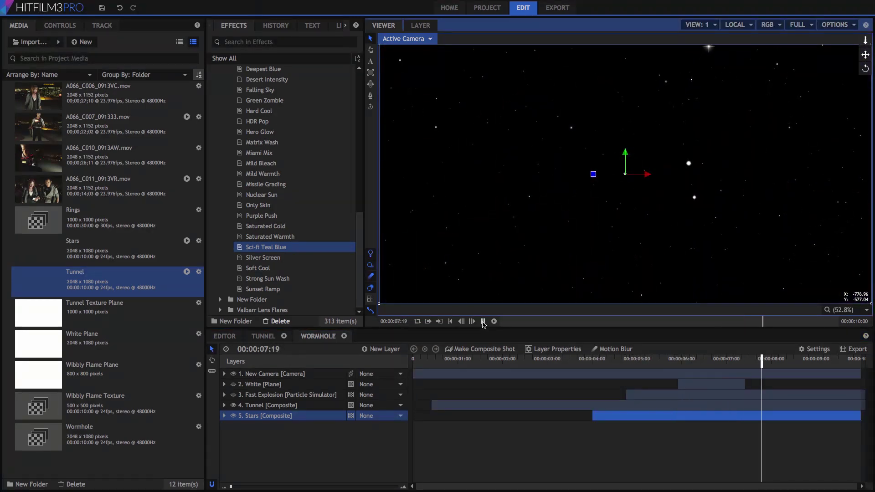
{"action": "left_click", "coordinate": [483, 321]}
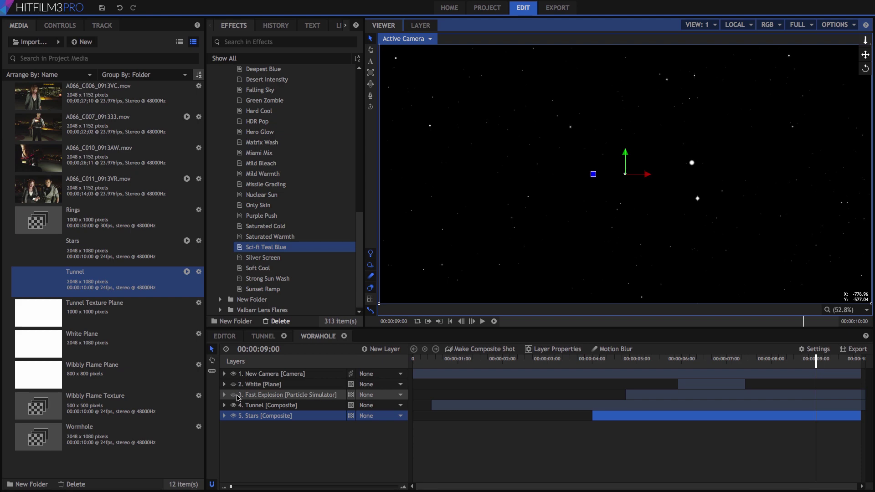
Turn on the Fast Explosion and White layers and preview from 4:19 onward.
{"action": "left_click", "coordinate": [234, 394]}
{"action": "left_click", "coordinate": [628, 360]}
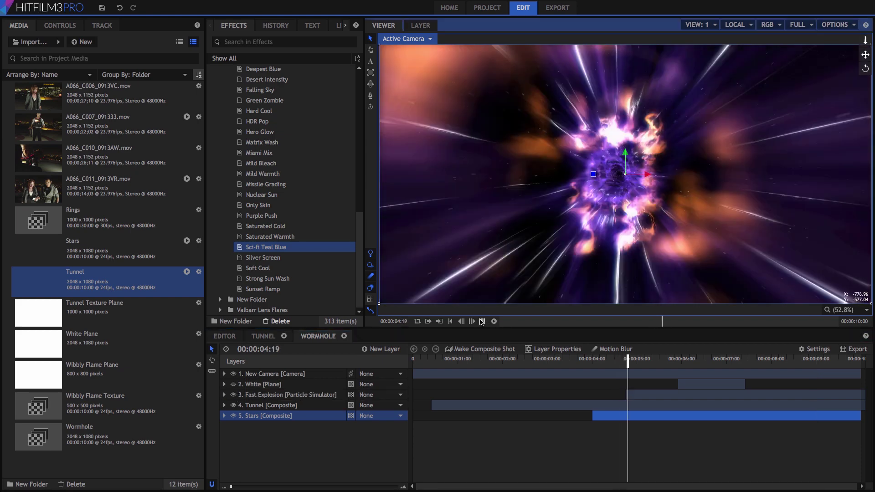
{"action": "left_click", "coordinate": [482, 322]}
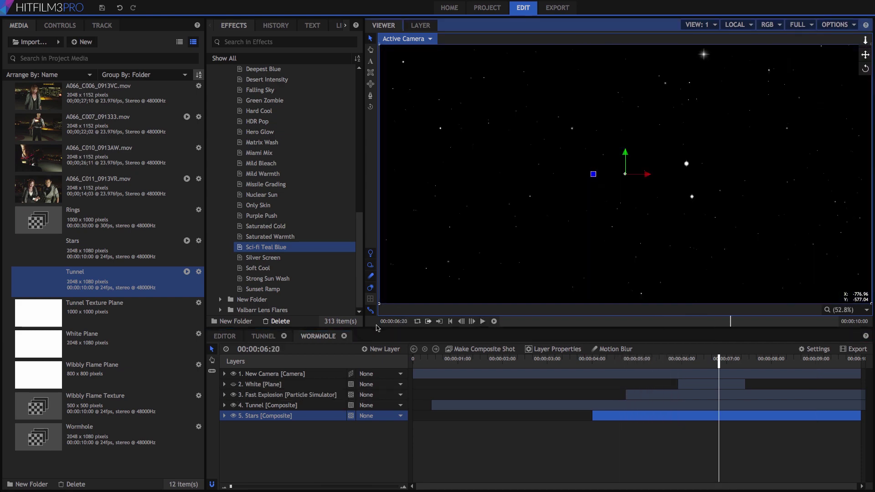
{"action": "left_click", "coordinate": [233, 384]}
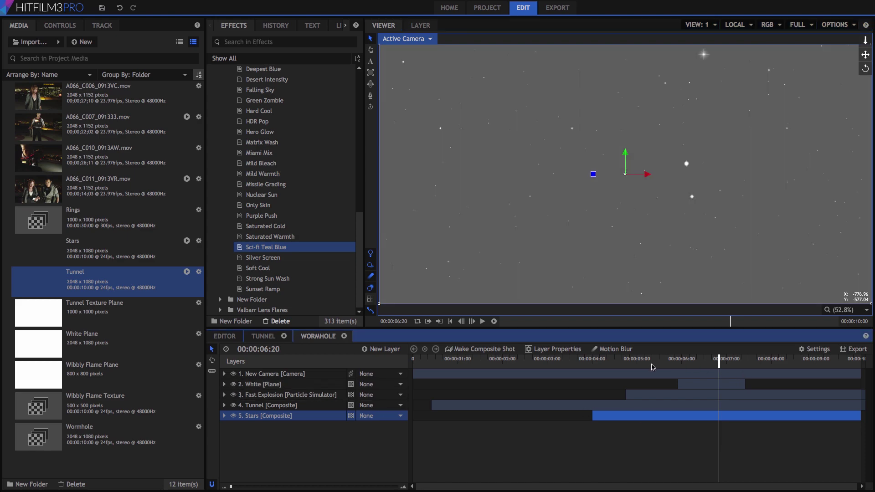
{"action": "mouse_move", "coordinate": [653, 367]}
{"action": "left_mouse_down"}
{"action": "mouse_move", "coordinate": [753, 369]}
{"action": "mouse_move", "coordinate": [639, 369]}
{"action": "left_mouse_up"}
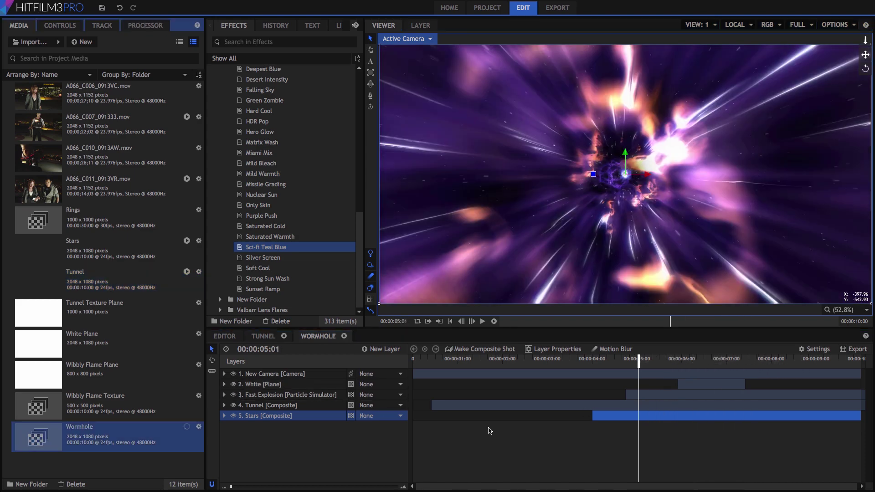
Place the Wormhole composite on Video 1 after the three A066 clips and play from 18;12.
{"action": "left_click", "coordinate": [231, 337]}
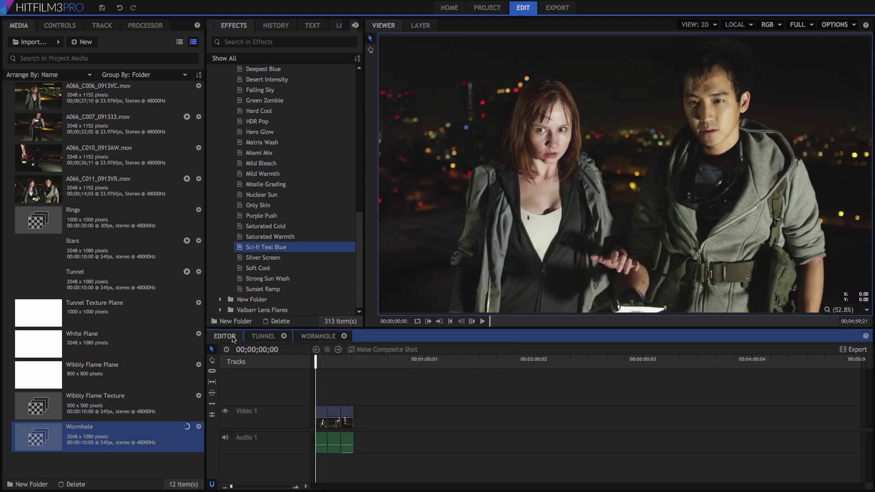
{"action": "left_click_drag", "start_coordinate": [132, 420], "coordinate": [359, 415]}
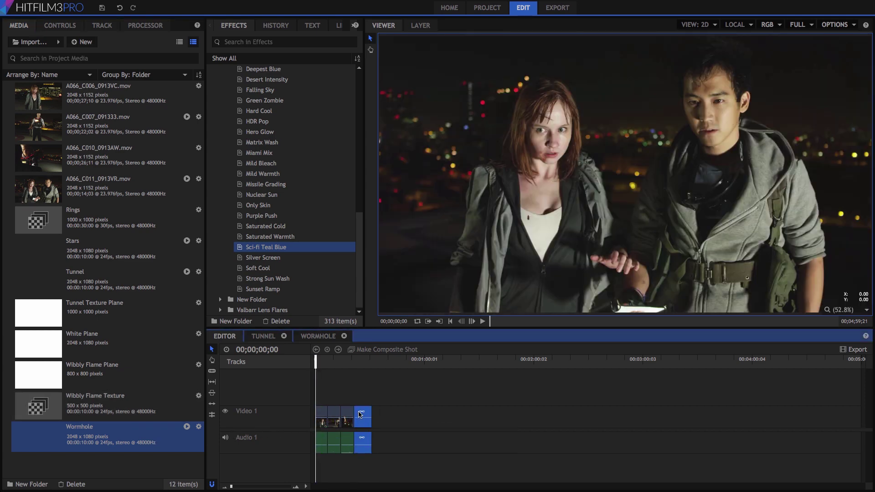
{"action": "left_click", "coordinate": [348, 363]}
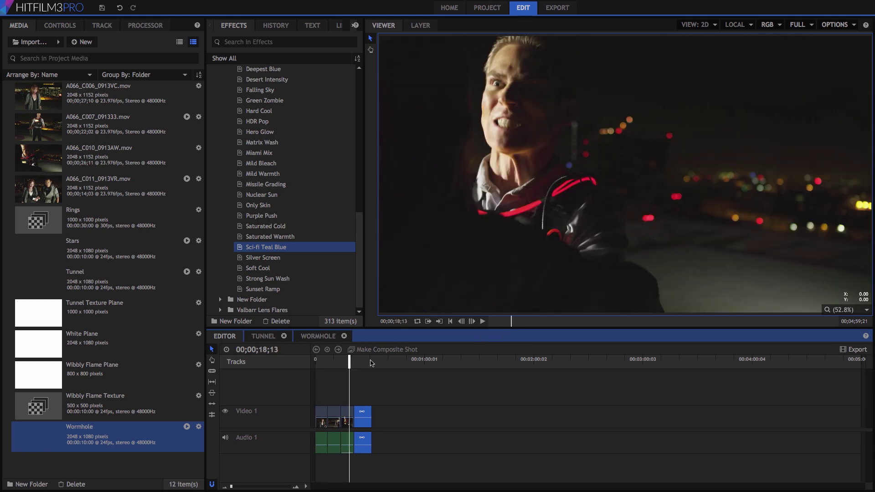
{"action": "left_click", "coordinate": [484, 322]}
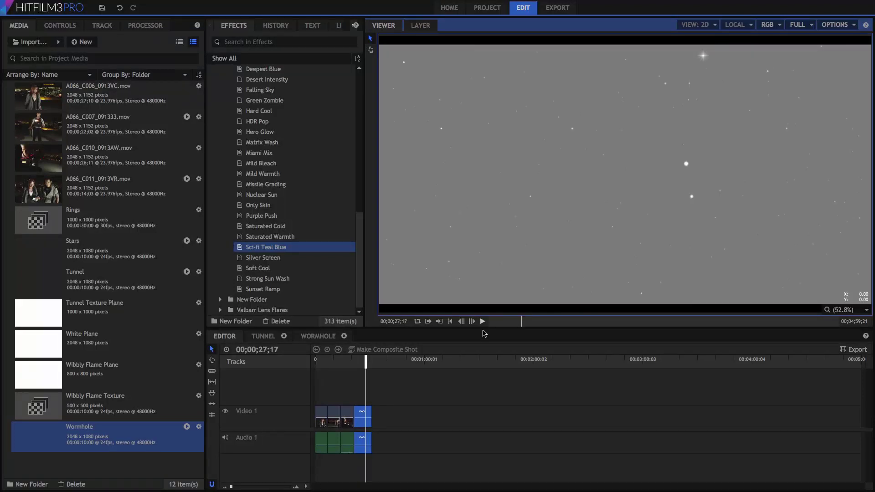
{"action": "left_click", "coordinate": [316, 337]}
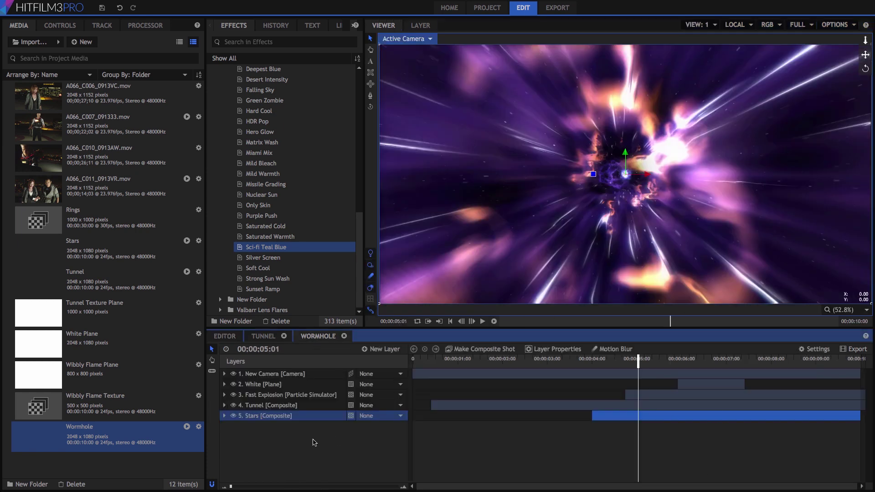
Discard the Wormhole composite's proxy using its Media panel context menu.
{"action": "right_click", "coordinate": [173, 429]}
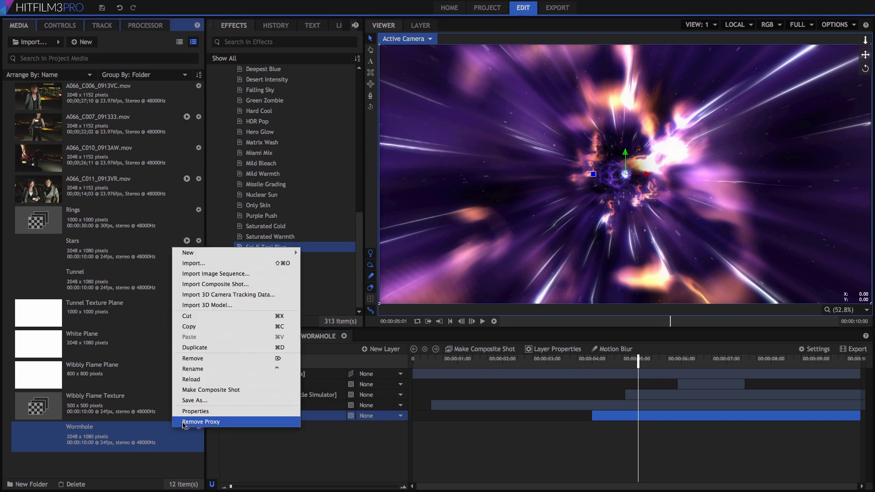
{"action": "left_click", "coordinate": [189, 423]}
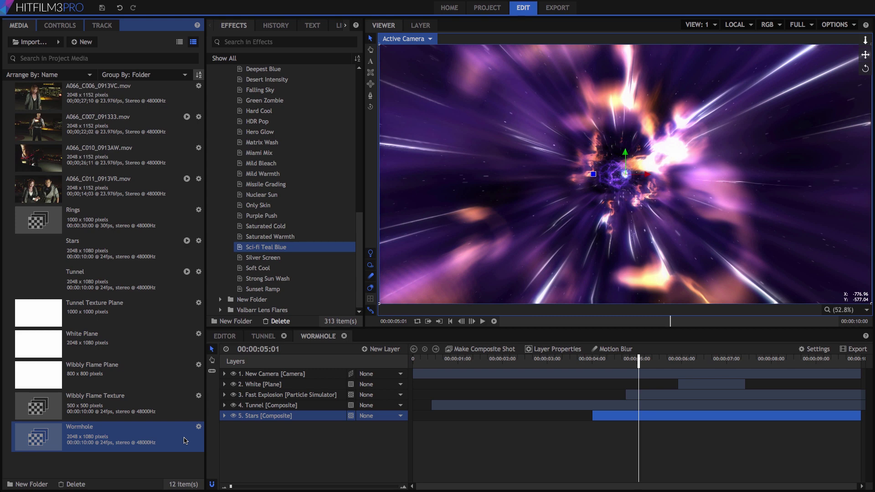
{"action": "left_click", "coordinate": [325, 337]}
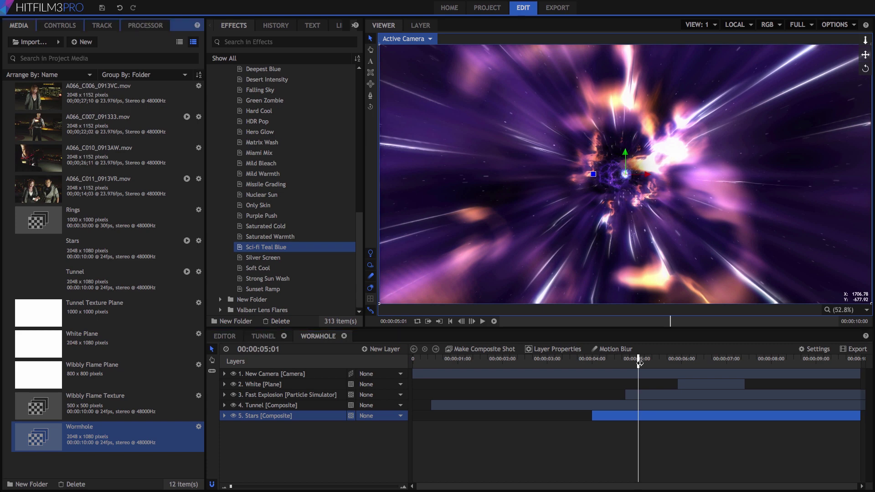
Set the H.264 export level to 5.0, review the QuickTime settings, and return to editing.
{"action": "left_click", "coordinate": [560, 9]}
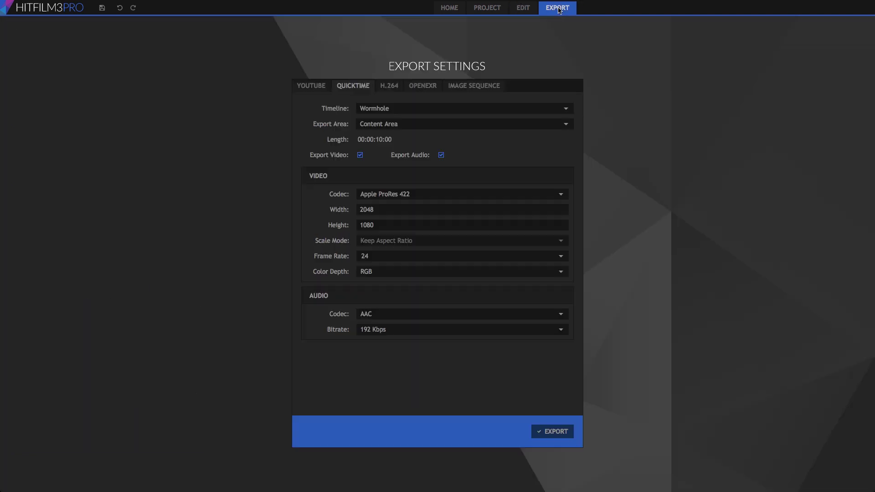
{"action": "left_click", "coordinate": [392, 87]}
{"action": "left_click", "coordinate": [421, 288]}
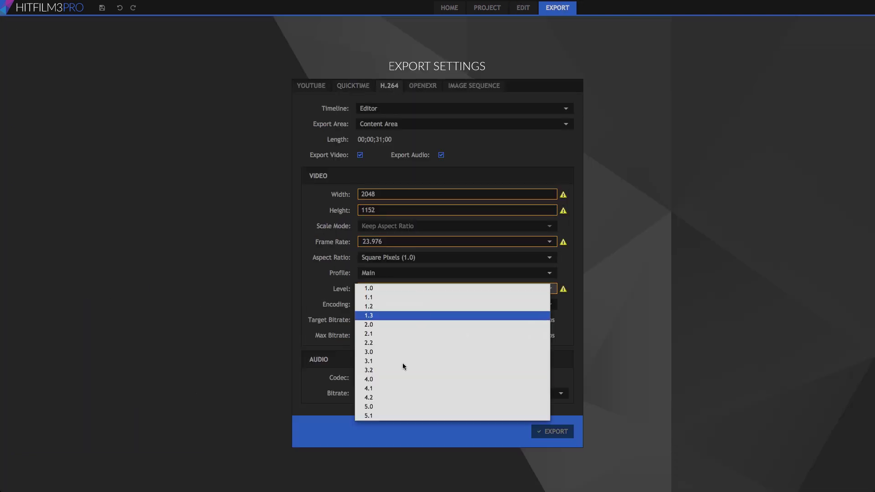
{"action": "left_click", "coordinate": [391, 406]}
{"action": "left_click", "coordinate": [356, 88]}
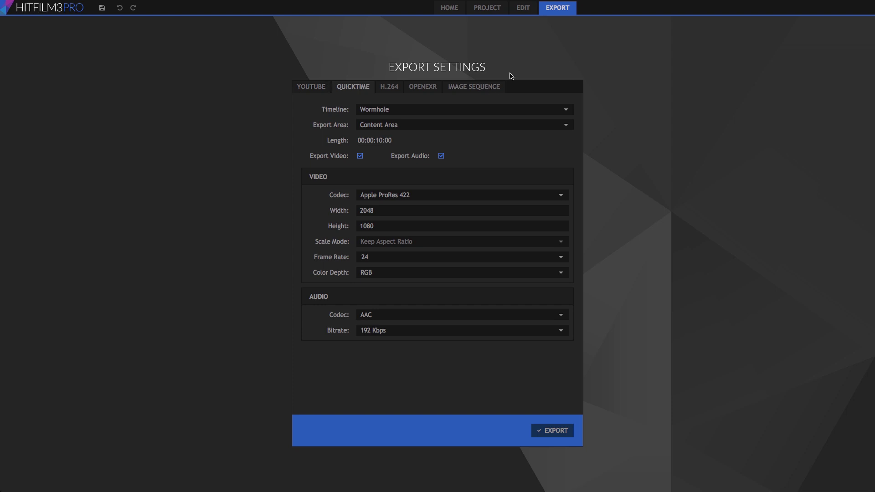
{"action": "left_click", "coordinate": [520, 8]}
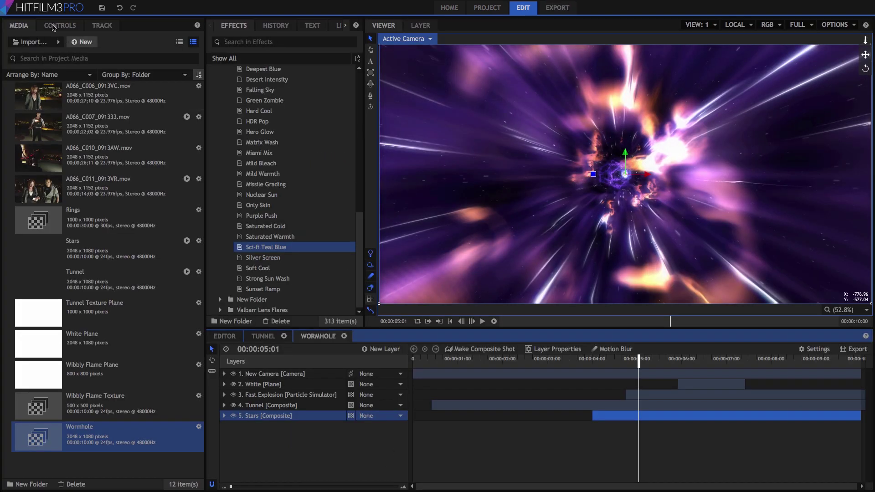
{"action": "left_click", "coordinate": [45, 4]}
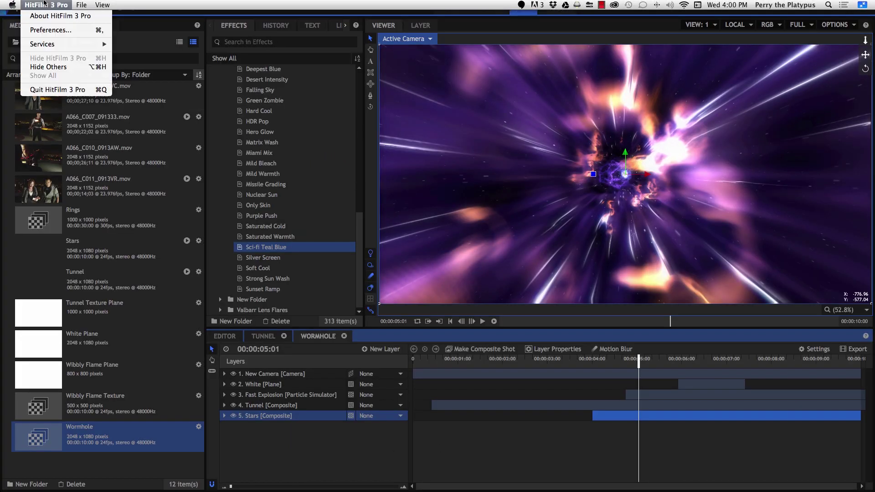
{"action": "left_click", "coordinate": [76, 31]}
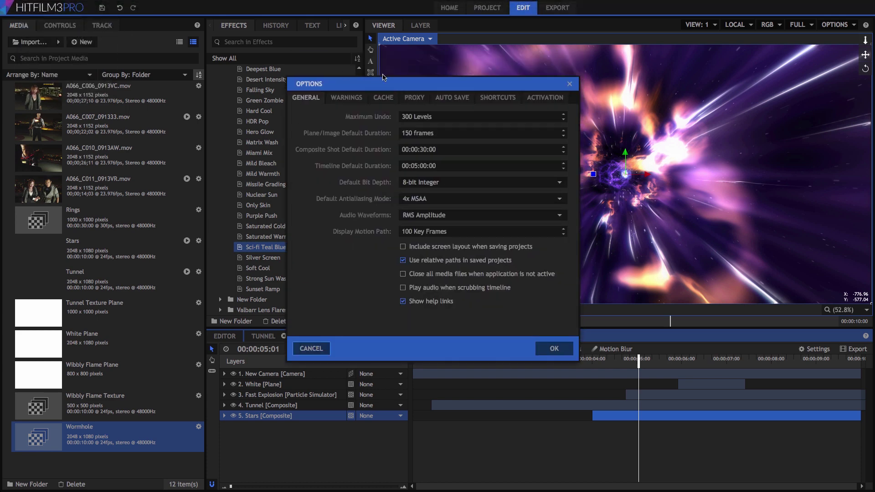
{"action": "left_click", "coordinate": [414, 98]}
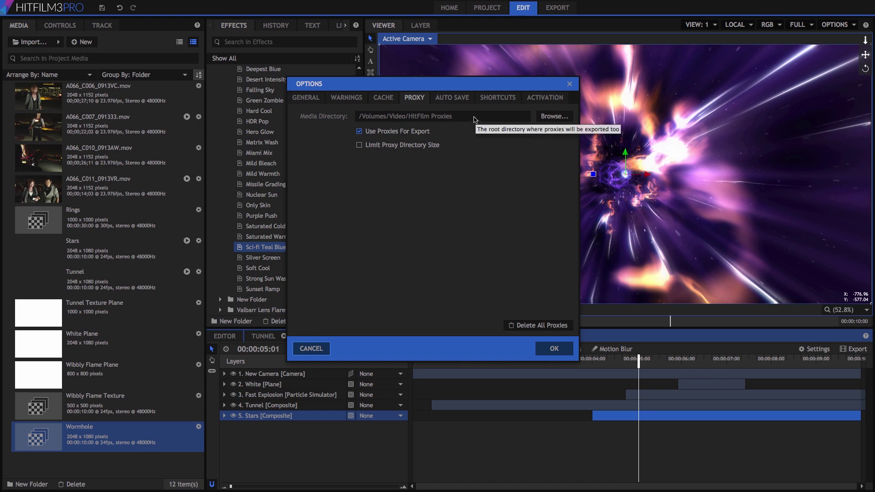
{"action": "left_click", "coordinate": [475, 117]}
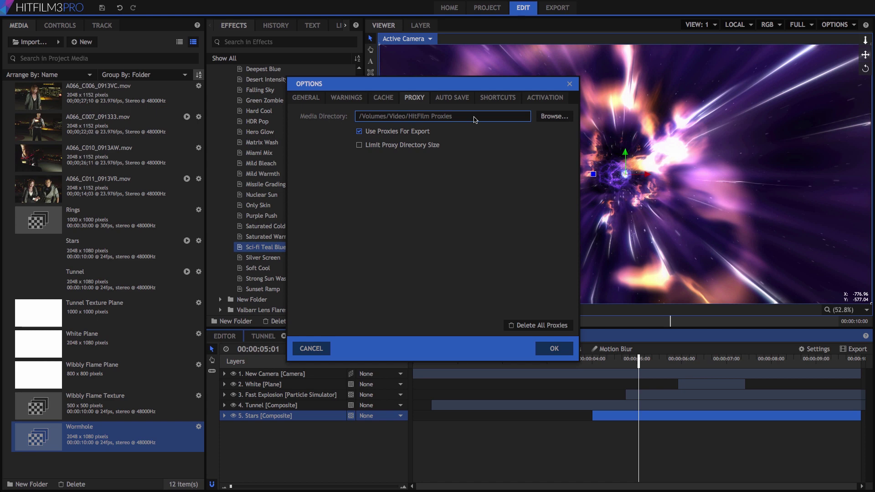
{"action": "left_click", "coordinate": [360, 146]}
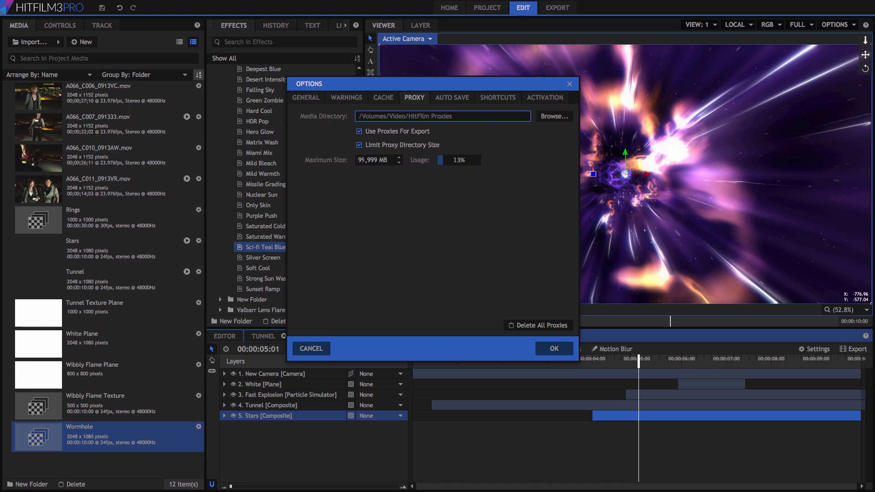
{"action": "left_click", "coordinate": [360, 145]}
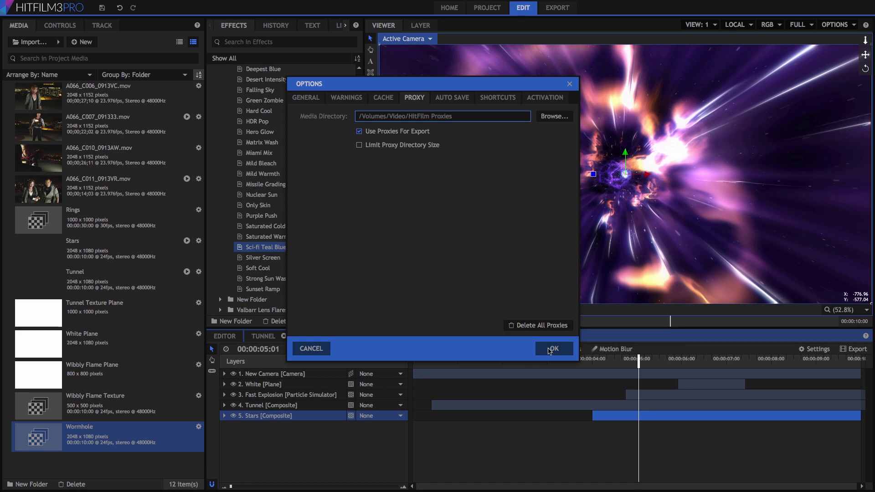
{"action": "left_click", "coordinate": [555, 348]}
Make proxies for the A066_C006_0913VC.mov clip and the Wormhole composite from the Media panel.
{"action": "right_click", "coordinate": [165, 92]}
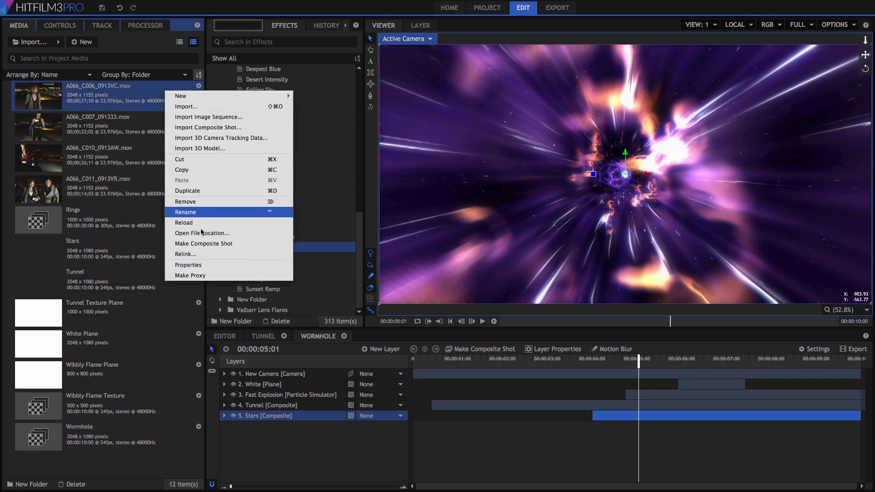
{"action": "left_click", "coordinate": [199, 276]}
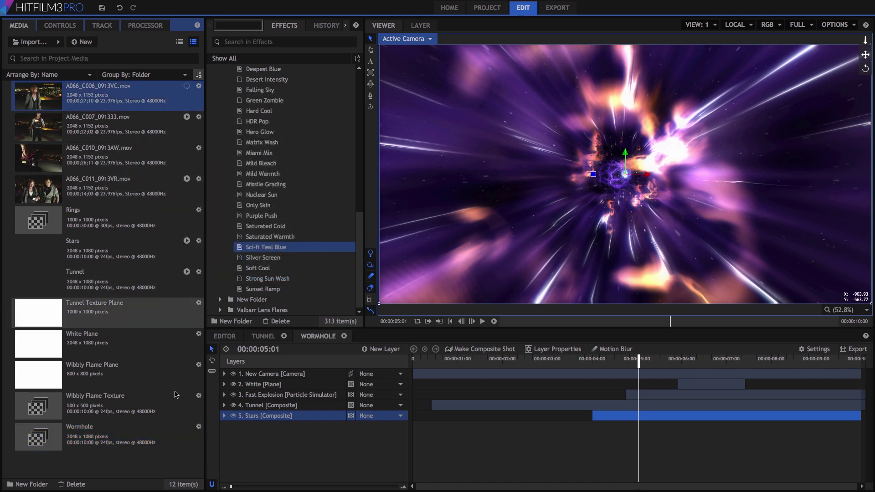
{"action": "right_click", "coordinate": [181, 440]}
{"action": "left_click", "coordinate": [205, 433]}
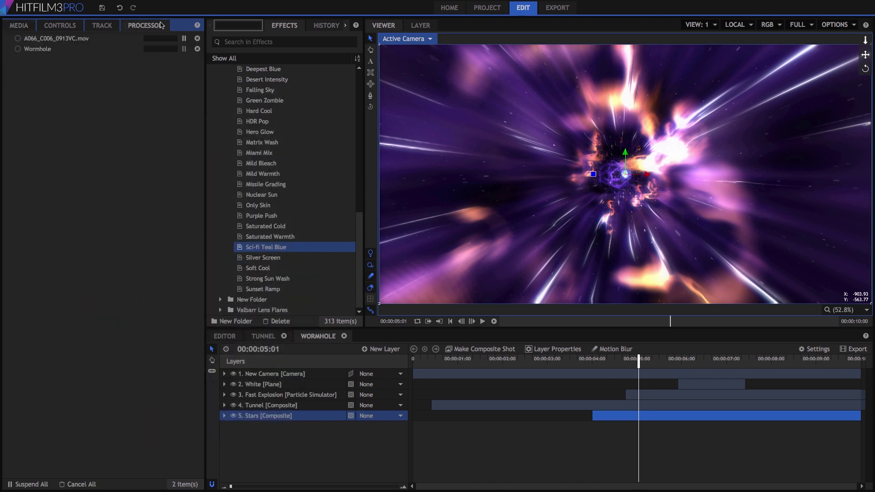